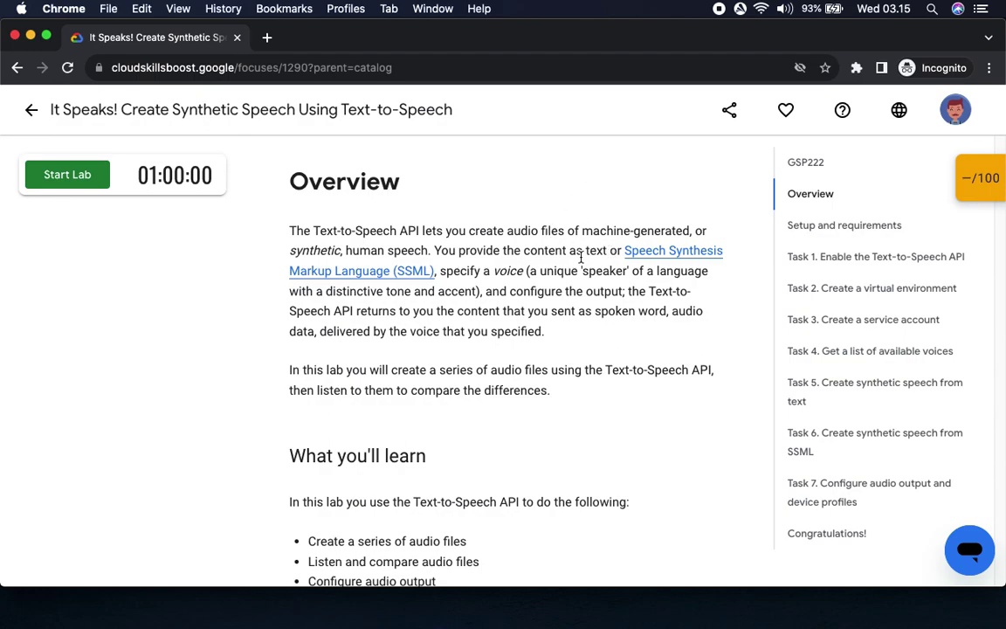
Step: Review the lab's overview, learning objectives and scoring checkpoints
{"action": "scroll", "coordinate": [507, 273], "scroll_direction": "down", "scroll_amount": 2}
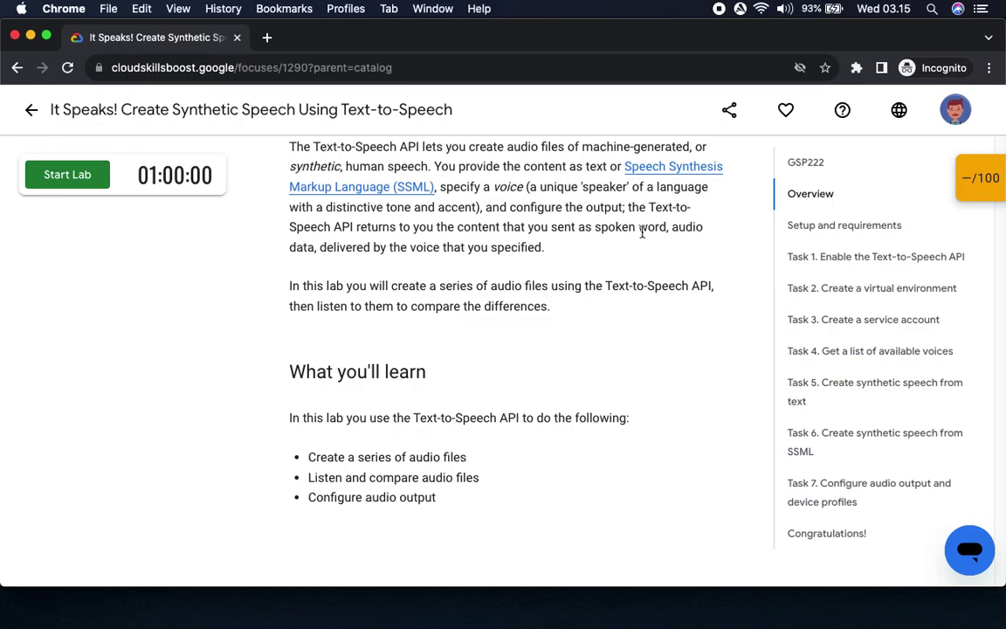
{"action": "scroll", "coordinate": [642, 233], "scroll_direction": "down", "scroll_amount": 1}
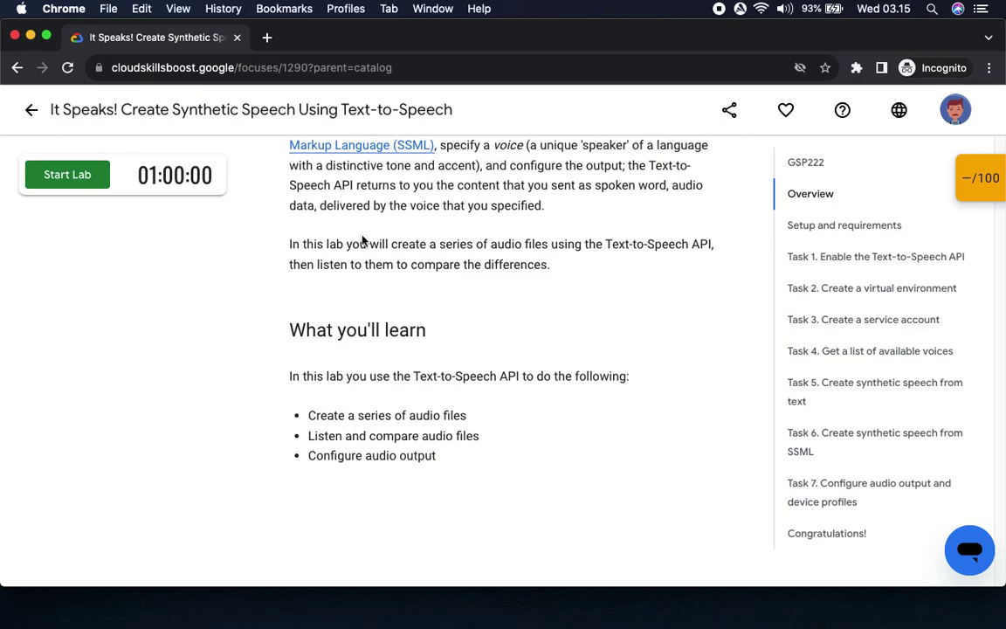
{"action": "scroll", "coordinate": [568, 232], "scroll_direction": "down", "scroll_amount": 2}
{"action": "scroll", "coordinate": [407, 270], "scroll_direction": "down", "scroll_amount": 2}
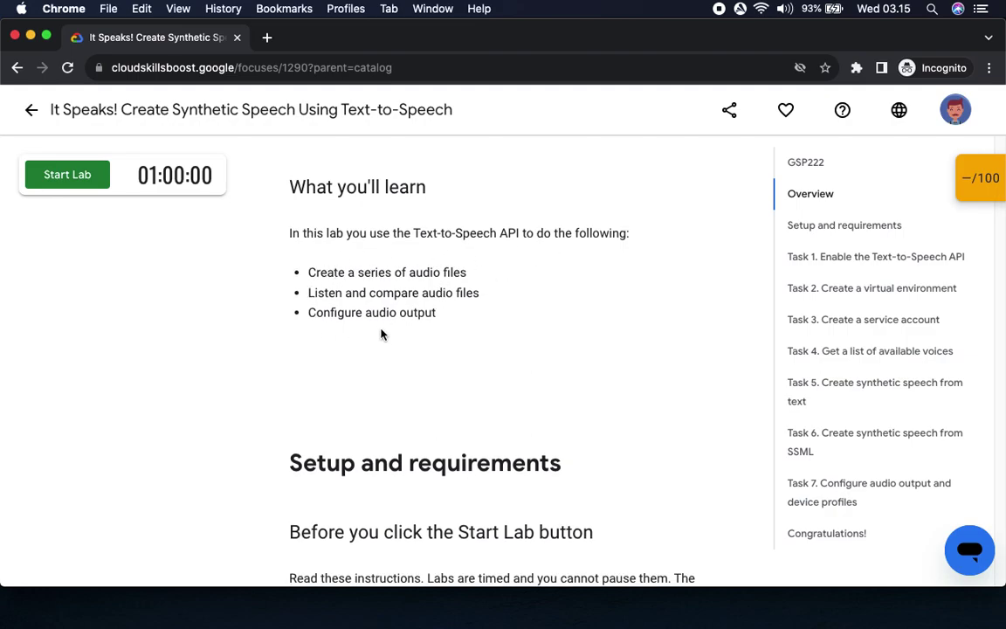
{"action": "left_click", "coordinate": [980, 180]}
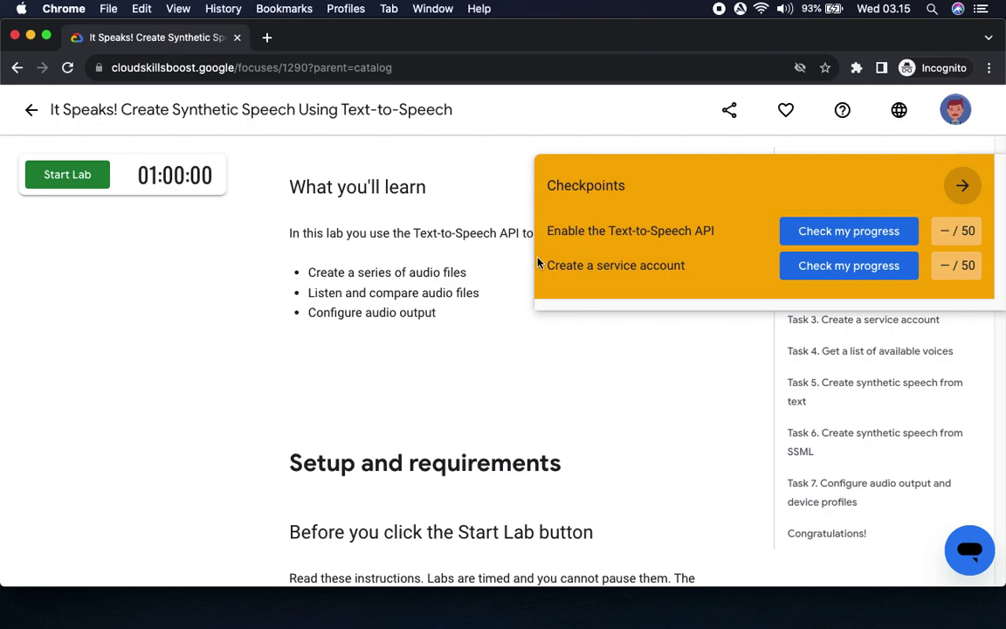
{"action": "left_click", "coordinate": [961, 185]}
Step: Read the setup requirements, the console sign-in instructions and the Cloud Shell activation section of the lab
{"action": "scroll", "coordinate": [356, 305], "scroll_direction": "down", "scroll_amount": 1}
{"action": "scroll", "coordinate": [356, 305], "scroll_direction": "down", "scroll_amount": 5}
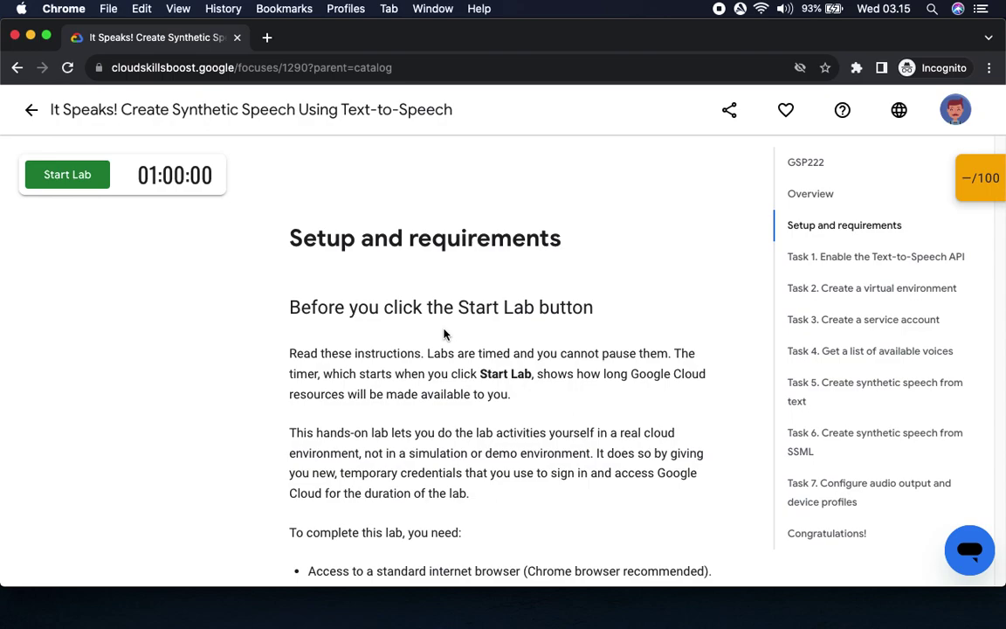
{"action": "scroll", "coordinate": [444, 335], "scroll_direction": "down", "scroll_amount": 4}
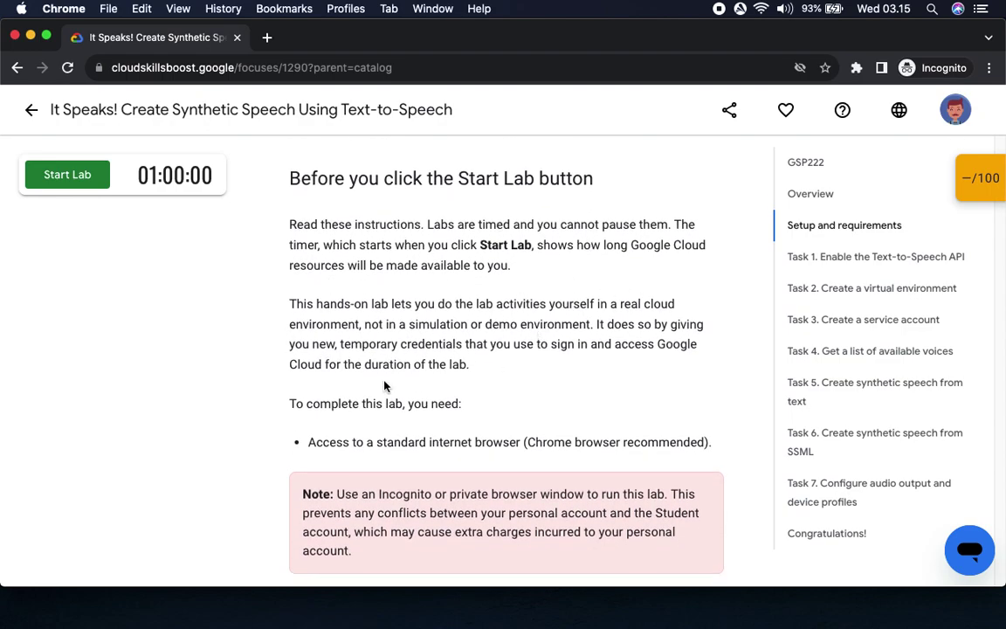
{"action": "scroll", "coordinate": [363, 422], "scroll_direction": "down", "scroll_amount": 2}
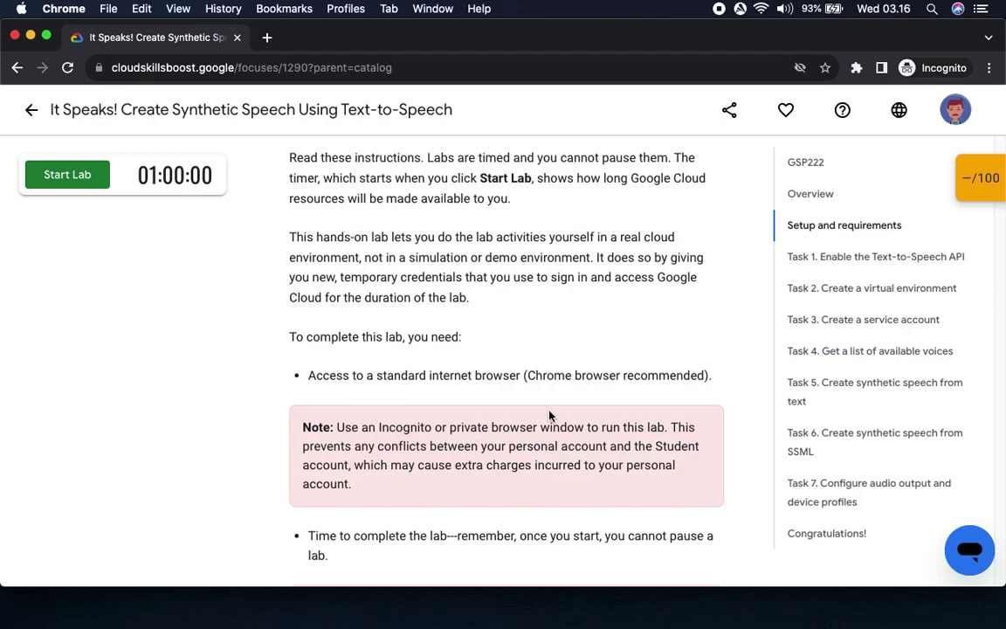
{"action": "scroll", "coordinate": [469, 439], "scroll_direction": "down", "scroll_amount": 10}
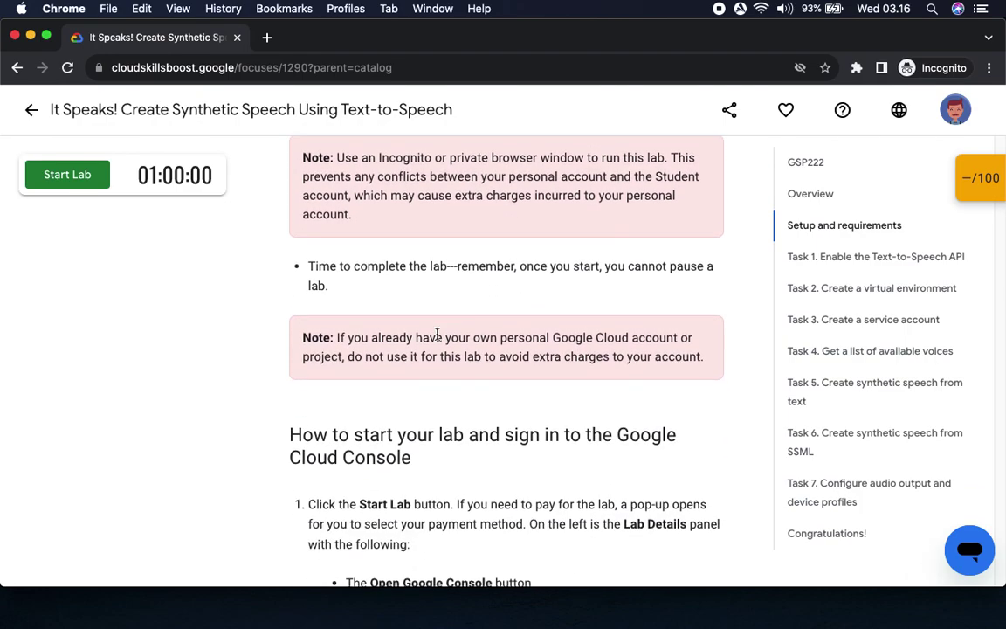
{"action": "scroll", "coordinate": [437, 328], "scroll_direction": "down", "scroll_amount": 5}
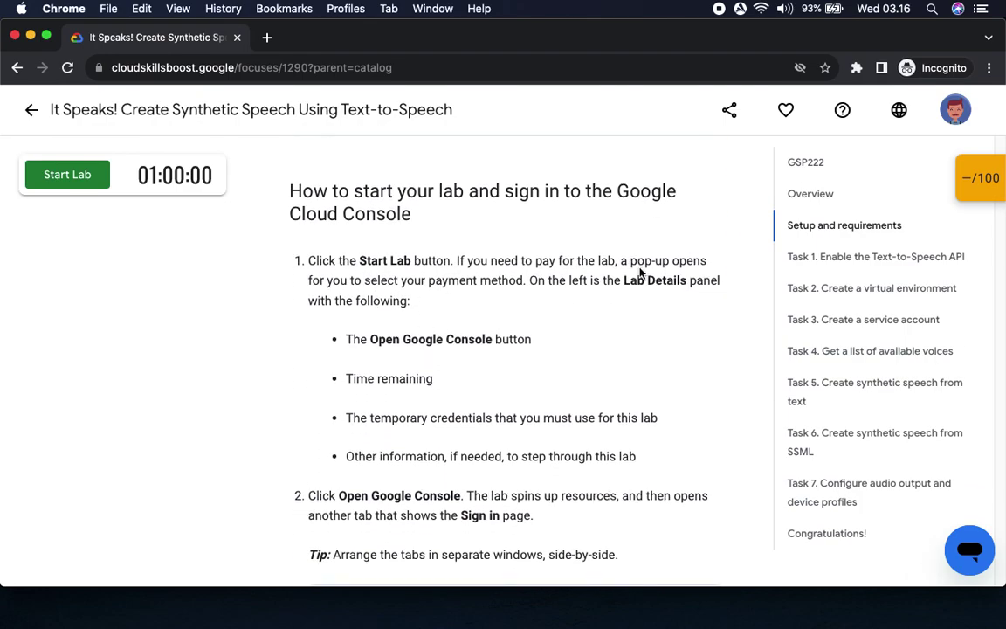
{"action": "scroll", "coordinate": [489, 354], "scroll_direction": "down", "scroll_amount": 6}
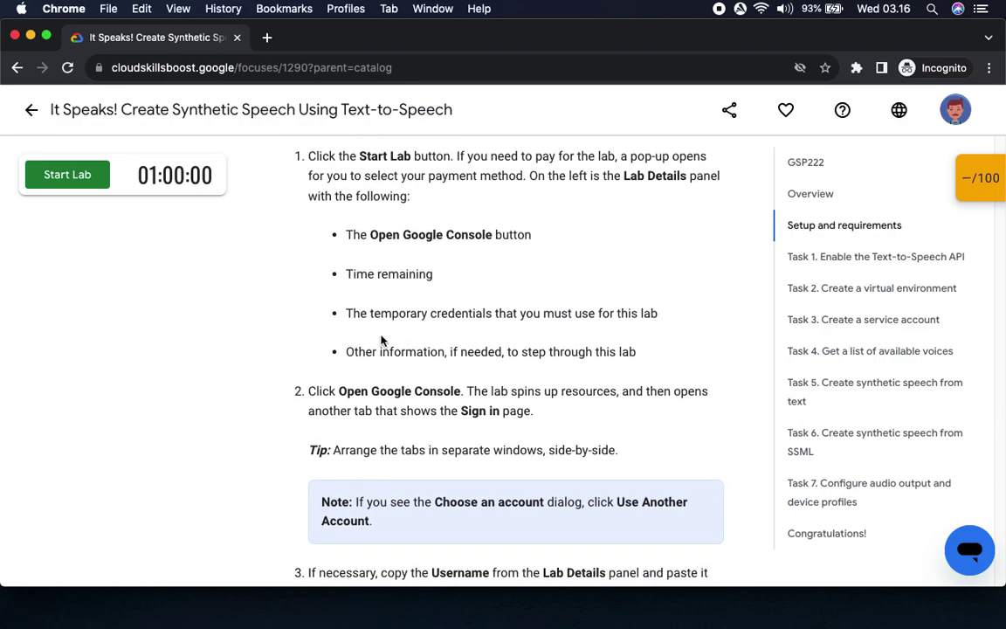
{"action": "scroll", "coordinate": [501, 320], "scroll_direction": "down", "scroll_amount": 3}
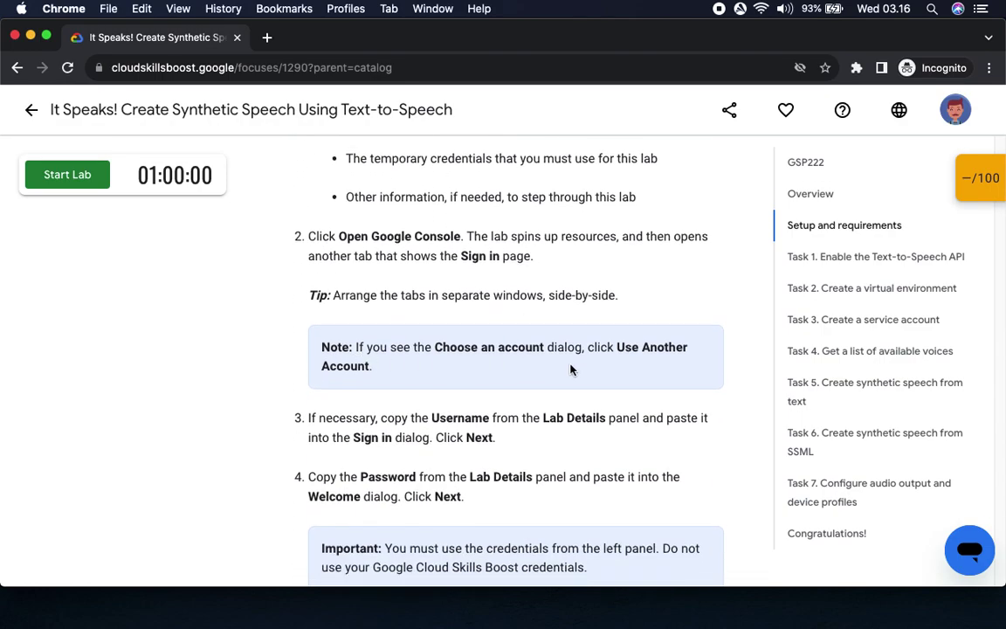
{"action": "scroll", "coordinate": [572, 367], "scroll_direction": "down", "scroll_amount": 3}
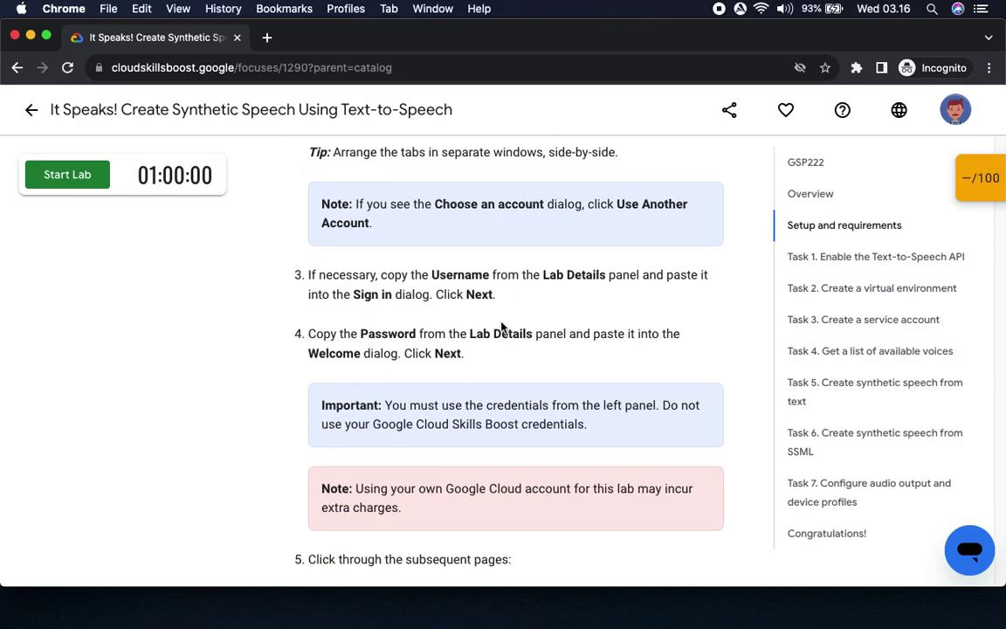
{"action": "scroll", "coordinate": [472, 334], "scroll_direction": "down", "scroll_amount": 9}
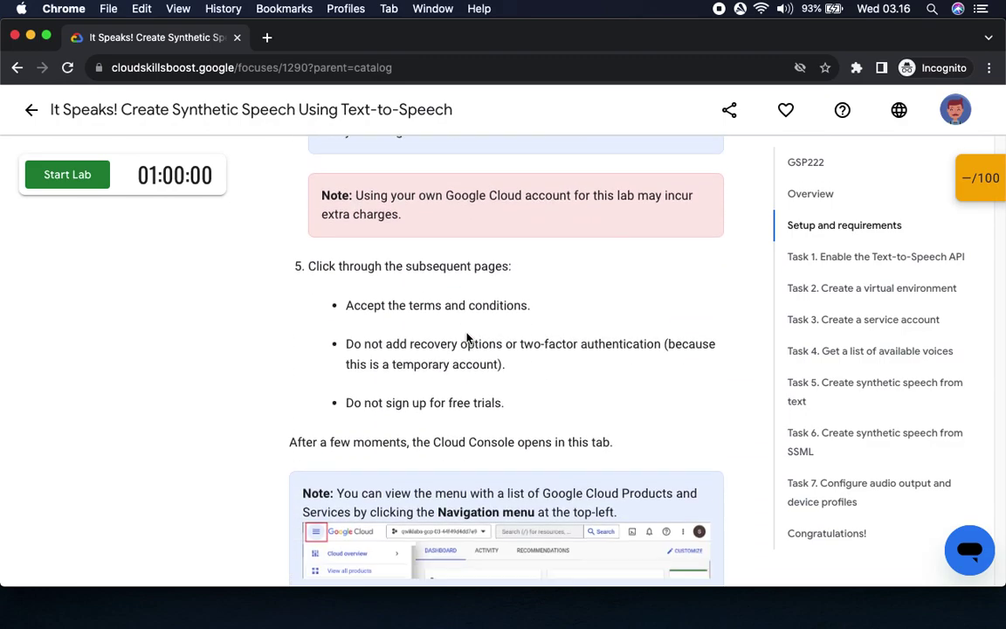
{"action": "scroll", "coordinate": [467, 339], "scroll_direction": "down", "scroll_amount": 10}
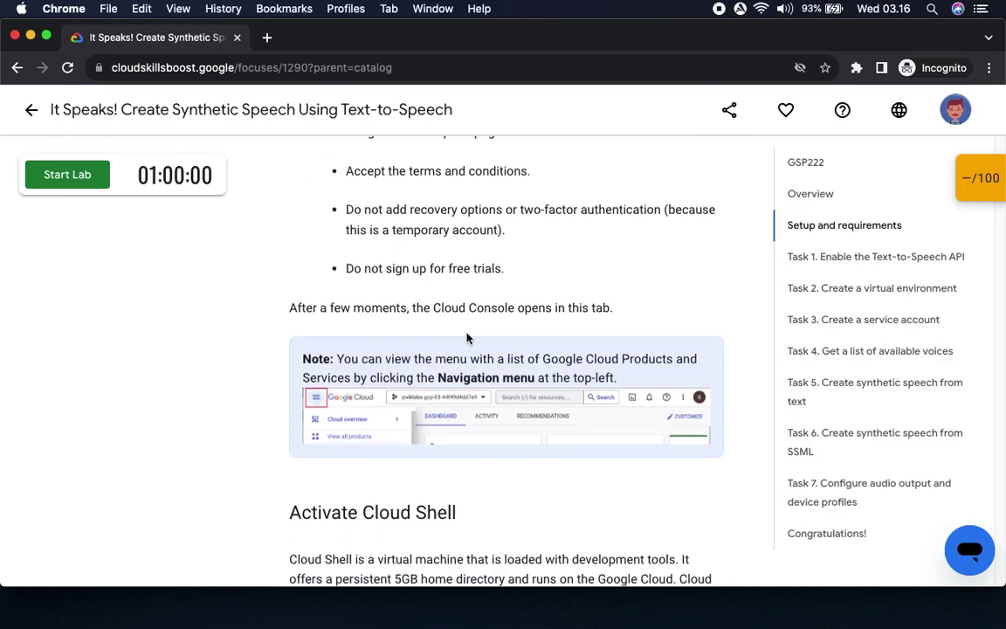
{"action": "left_click_drag", "start_coordinate": [294, 317], "coordinate": [507, 326]}
{"action": "scroll", "coordinate": [508, 323], "scroll_direction": "down", "scroll_amount": 8}
{"action": "scroll", "coordinate": [507, 322], "scroll_direction": "down", "scroll_amount": 1}
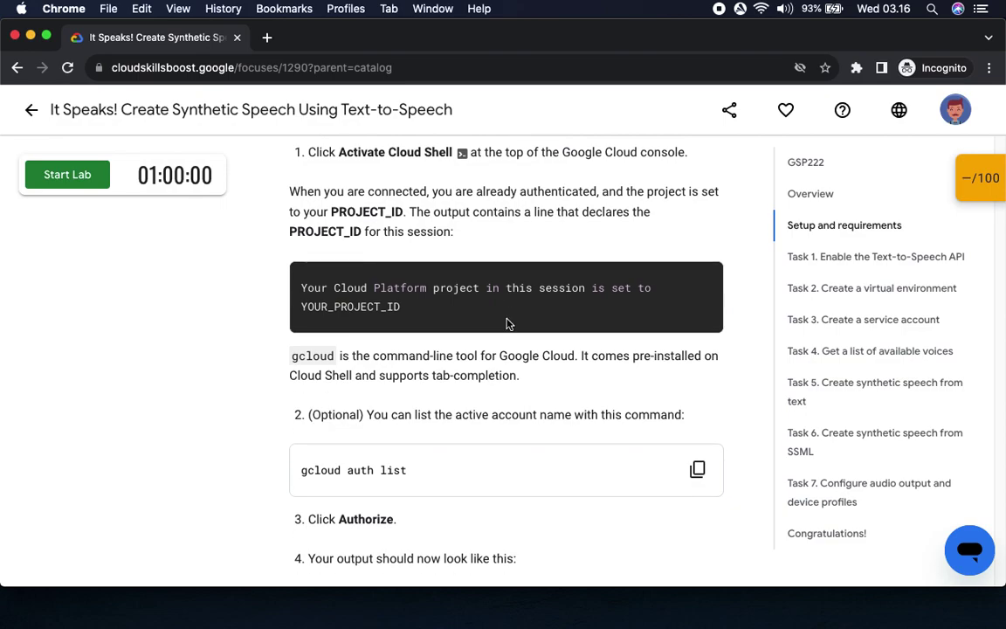
Step: Start the lab and open its Google Cloud console sign-in page, with the temporary lab password copied
{"action": "left_click", "coordinate": [84, 175]}
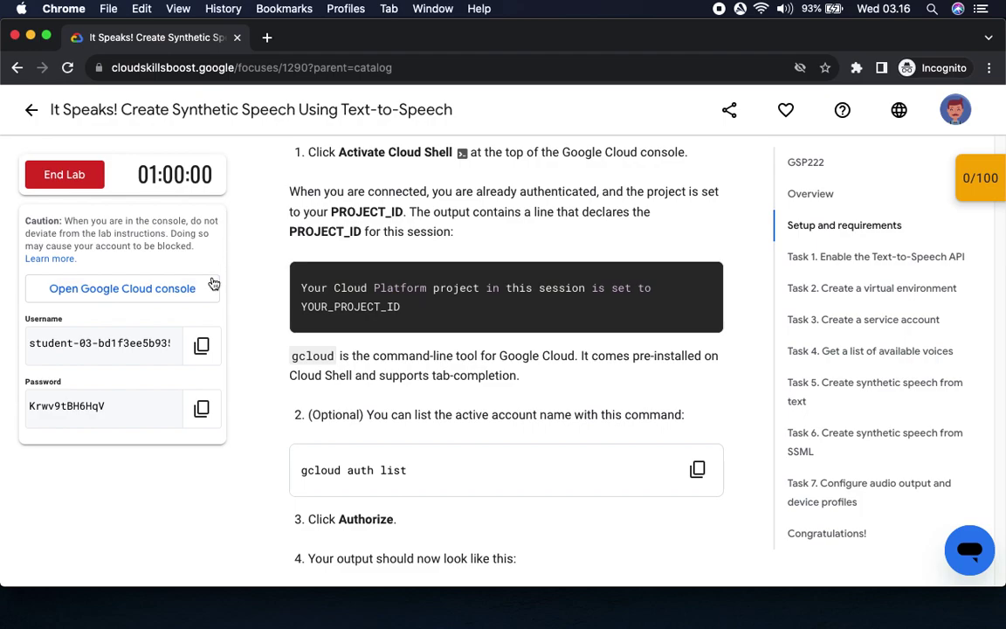
{"action": "left_click", "coordinate": [201, 408]}
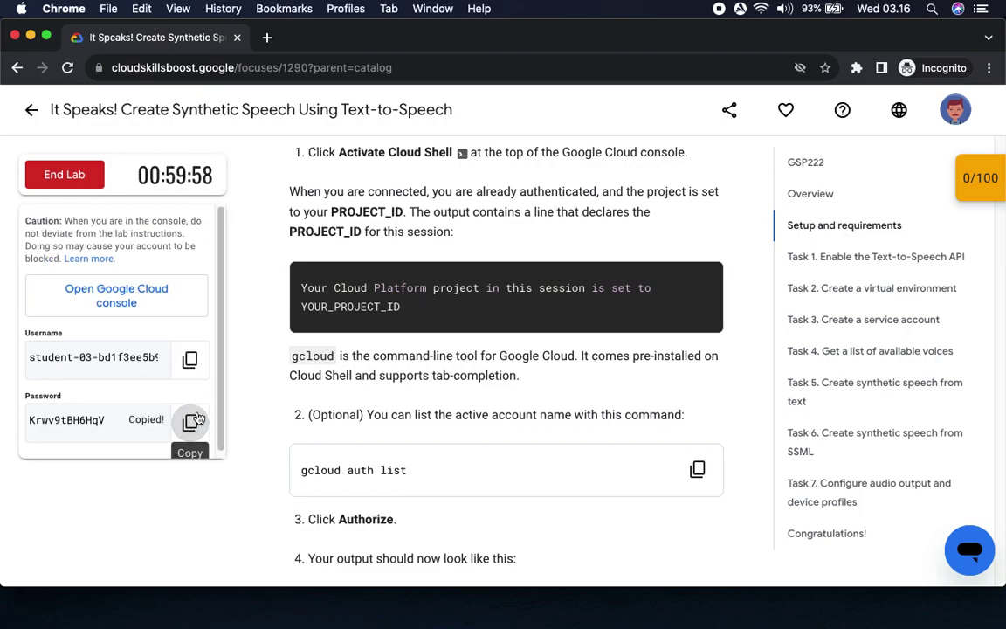
{"action": "left_click", "coordinate": [149, 292]}
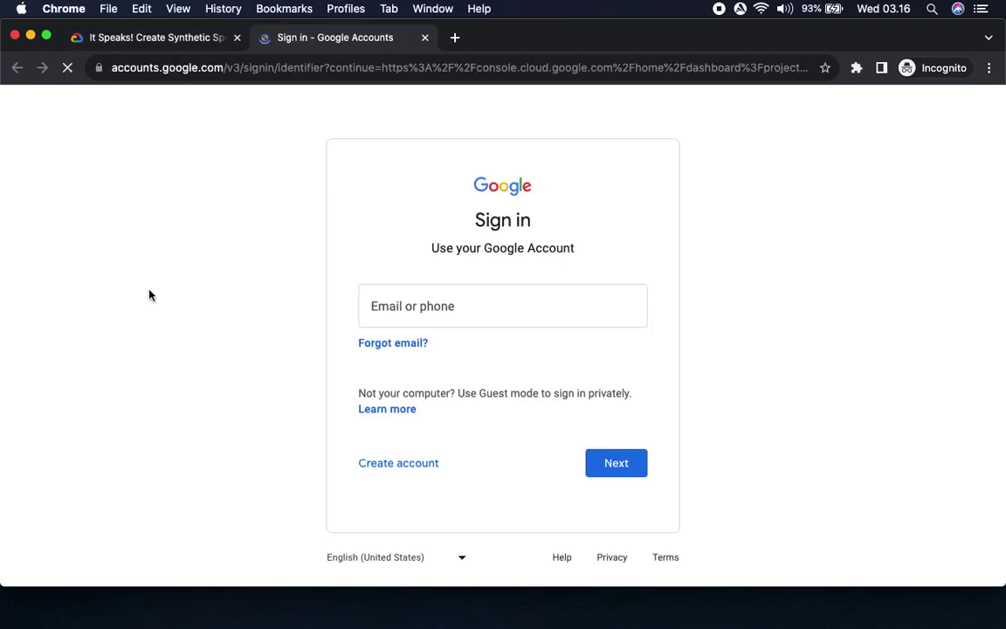
Step: Sign in to the Google Cloud console by entering the lab's student username and the temporary account password
{"action": "key", "text": "super+v"}
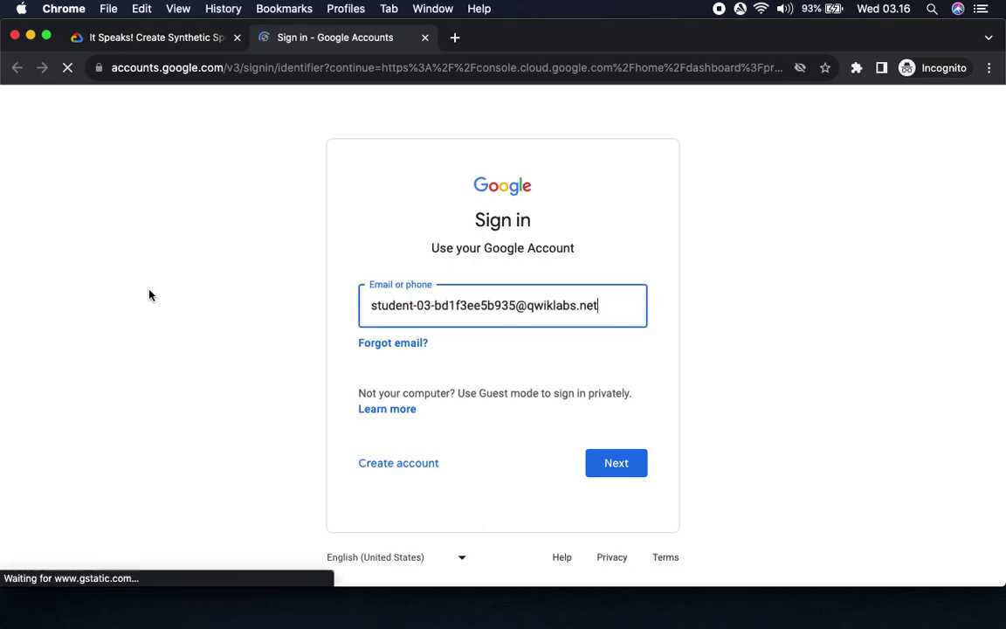
{"action": "left_click", "coordinate": [609, 463]}
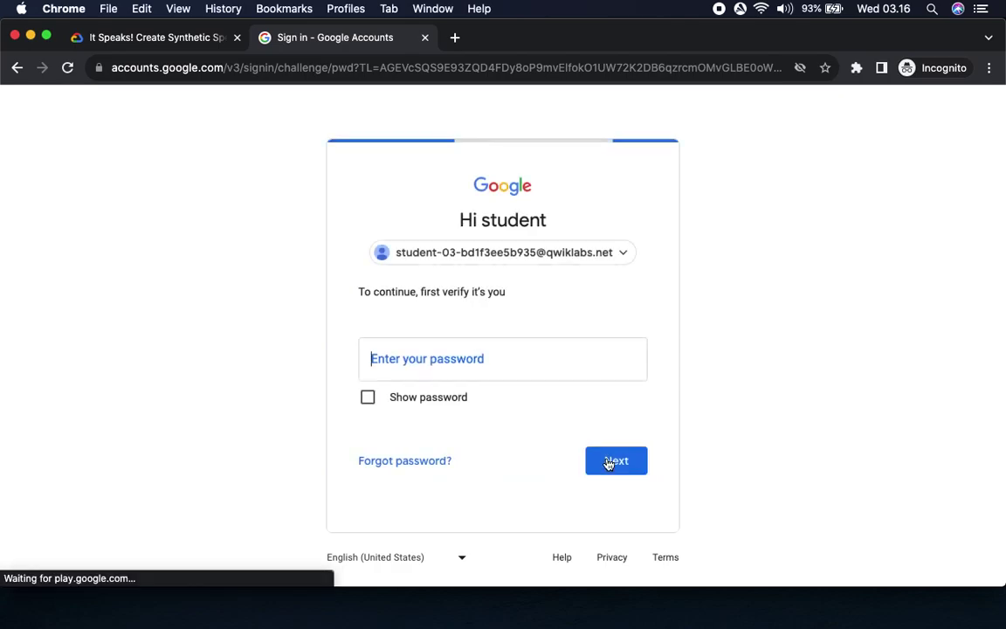
{"action": "key", "text": "super+v"}
{"action": "left_click", "coordinate": [610, 462]}
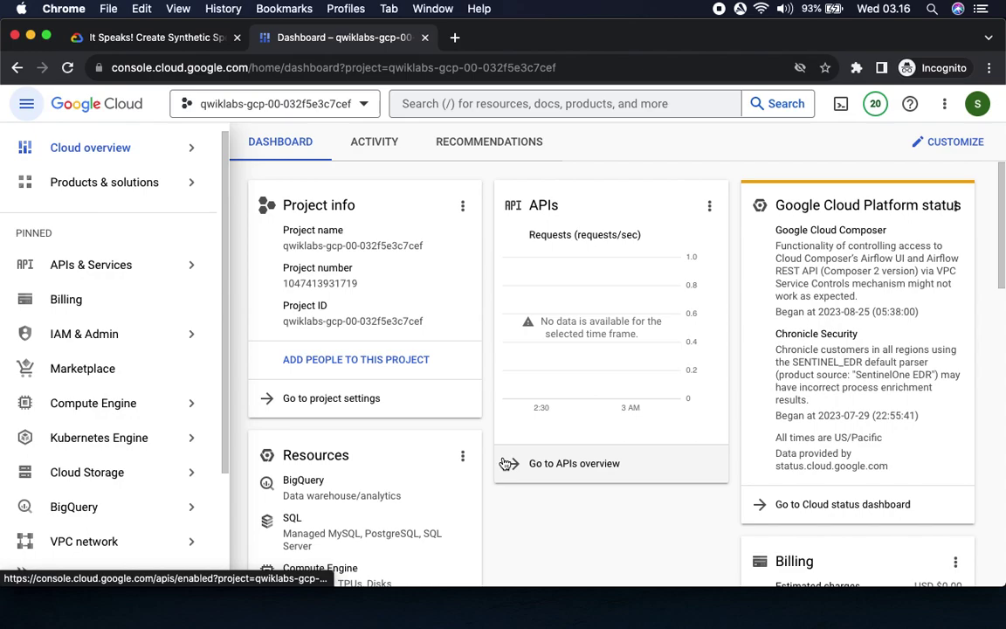
Step: Activate Cloud Shell in the Google Cloud console and return to the matching activation step in the lab instructions
{"action": "left_click", "coordinate": [841, 103]}
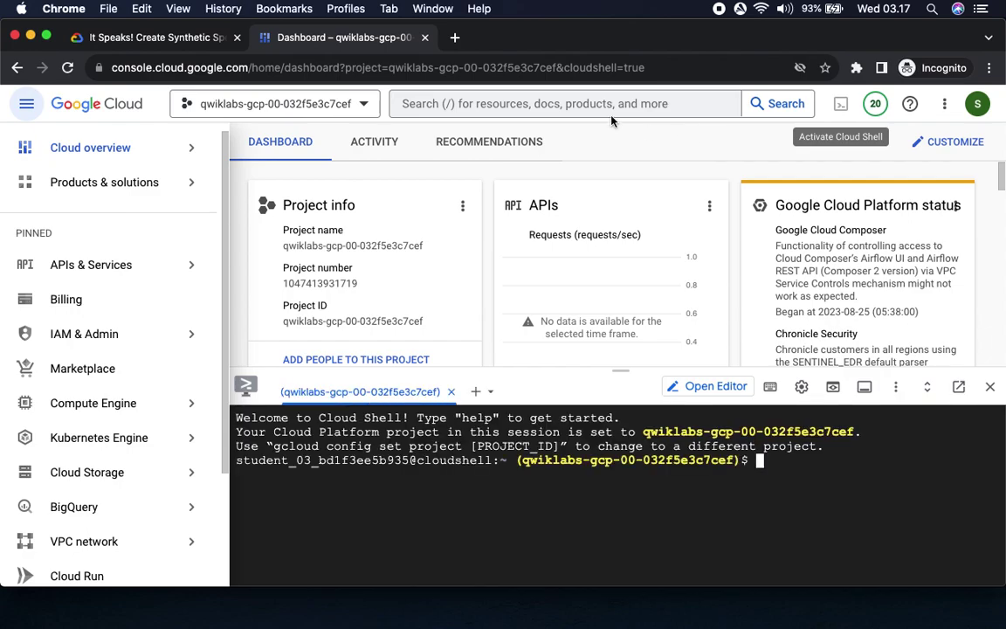
{"action": "left_click", "coordinate": [175, 37]}
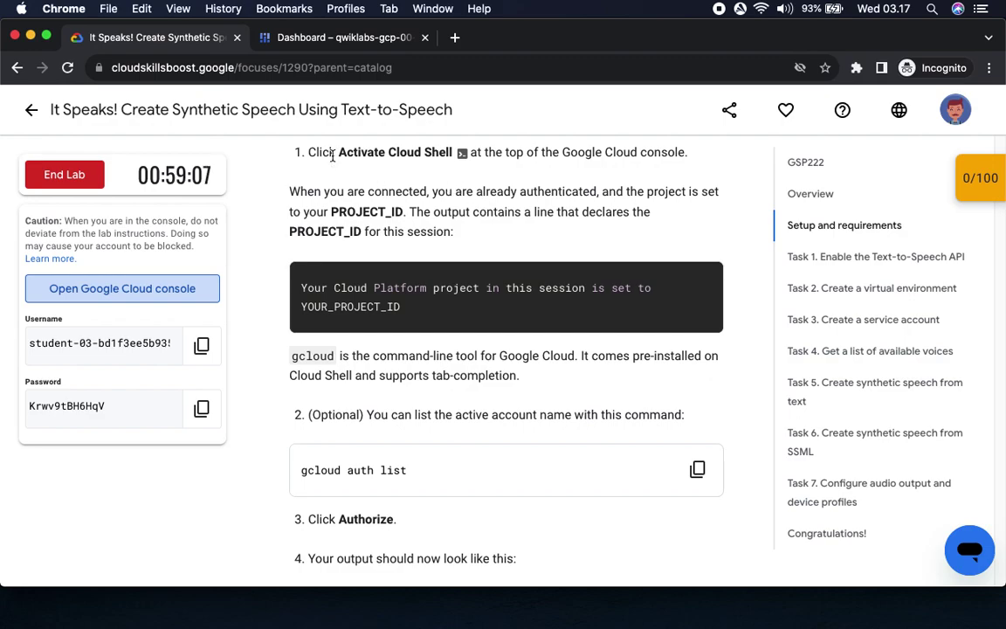
{"action": "left_click_drag", "start_coordinate": [336, 153], "coordinate": [519, 181]}
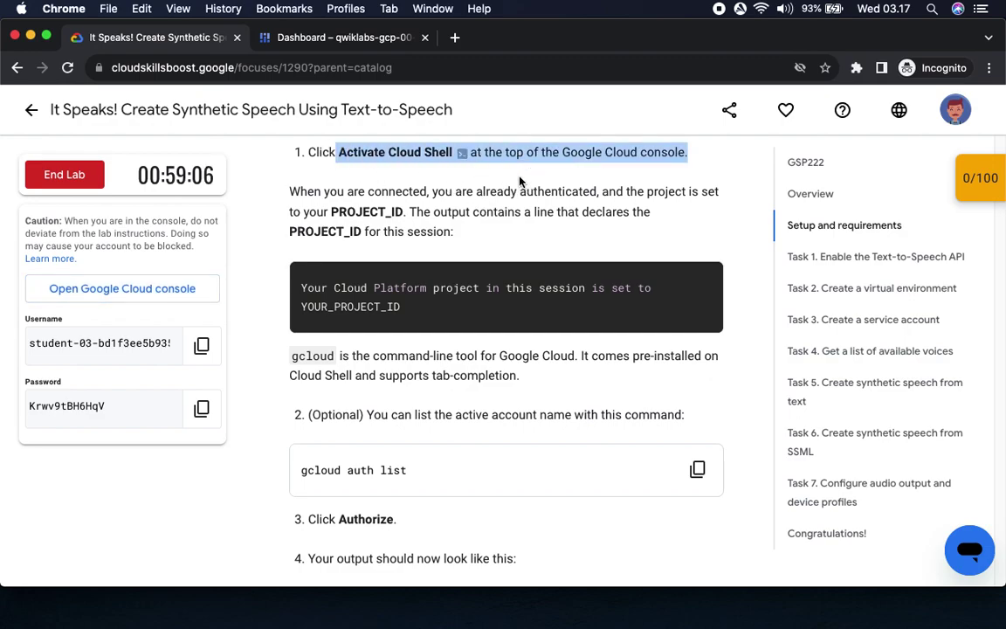
Step: Copy the command gcloud auth list from the lab, run it in Cloud Shell and authorize Cloud Shell to use the credentials
{"action": "left_click", "coordinate": [697, 469]}
{"action": "left_click", "coordinate": [358, 39]}
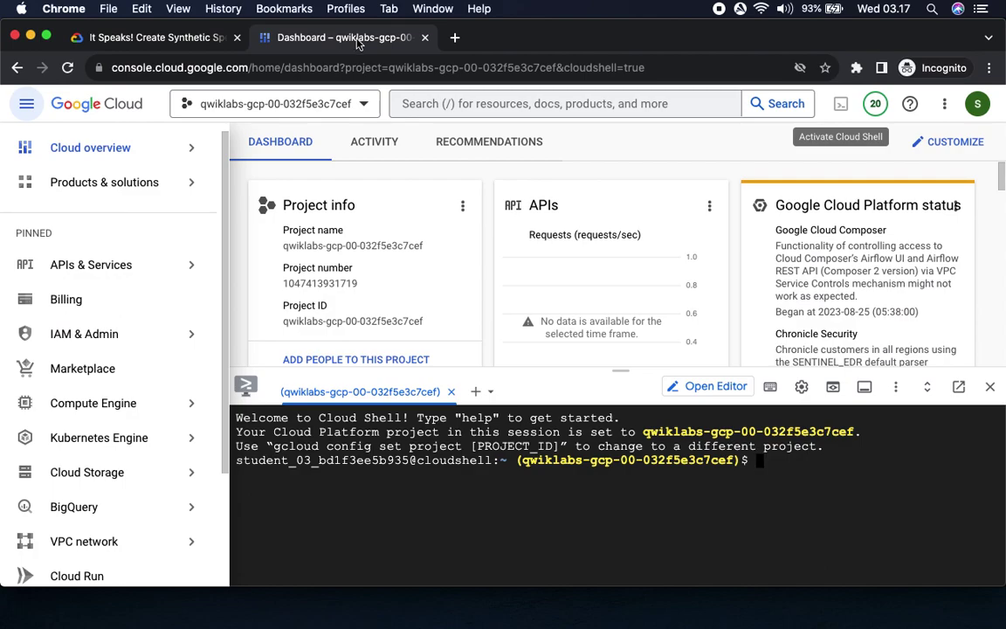
{"action": "key", "text": "super+v"}
{"action": "key", "text": "Return"}
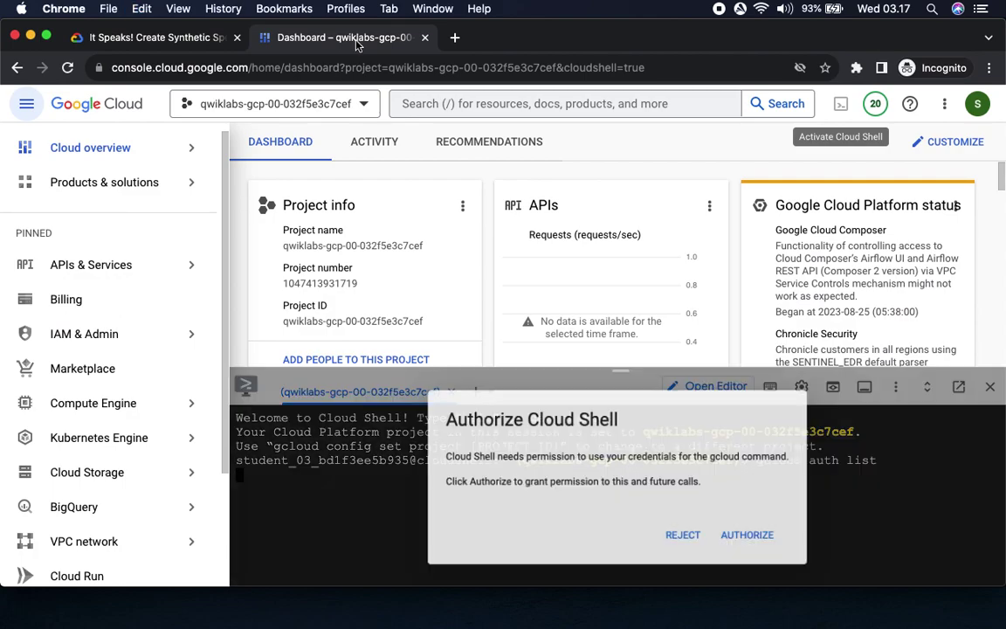
{"action": "left_click", "coordinate": [751, 538]}
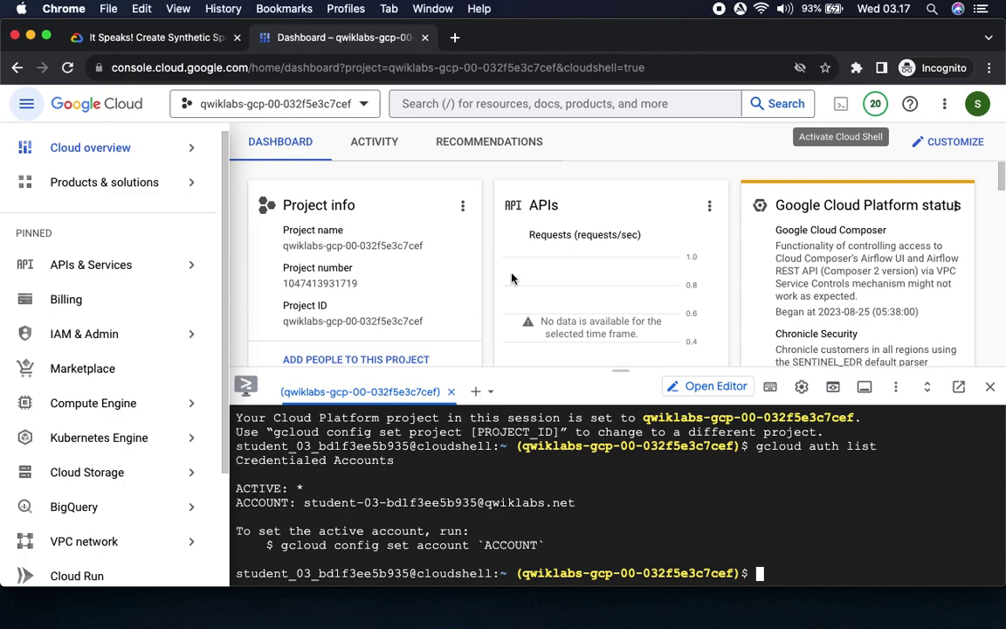
Step: Copy the command gcloud config list project from the lab instructions and run it in Cloud Shell
{"action": "left_click", "coordinate": [188, 38]}
{"action": "scroll", "coordinate": [475, 281], "scroll_direction": "down", "scroll_amount": 5}
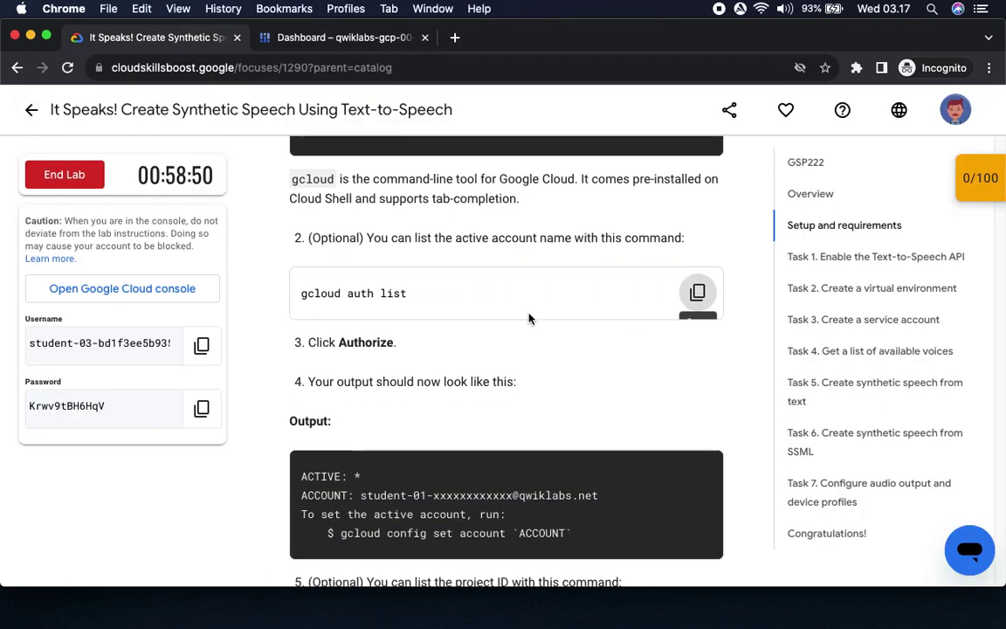
{"action": "scroll", "coordinate": [528, 314], "scroll_direction": "down", "scroll_amount": 3}
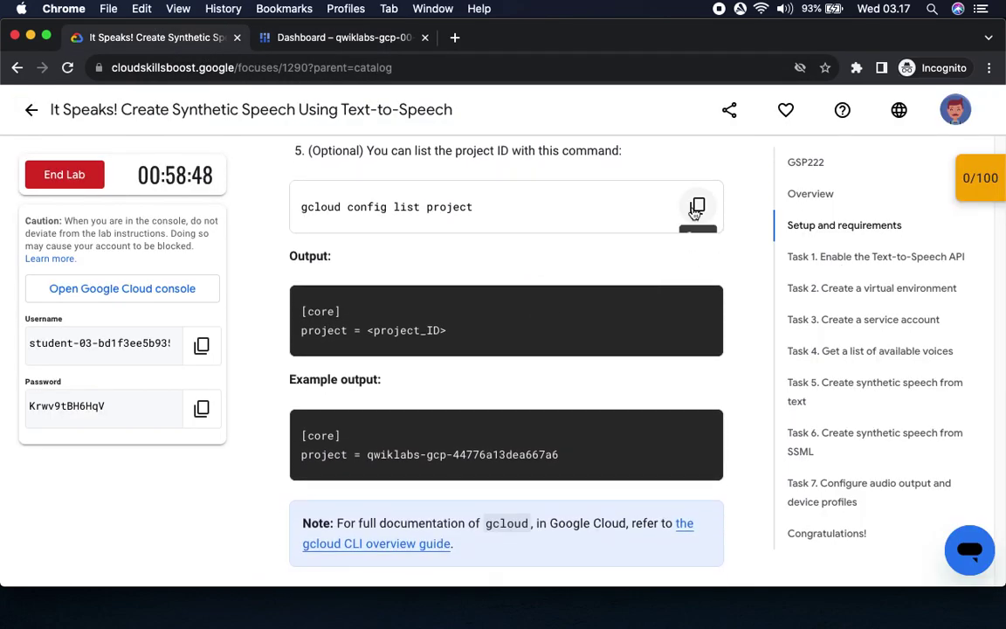
{"action": "left_click", "coordinate": [696, 207]}
{"action": "left_click", "coordinate": [367, 40]}
{"action": "key", "text": "super+v"}
{"action": "key", "text": "Return"}
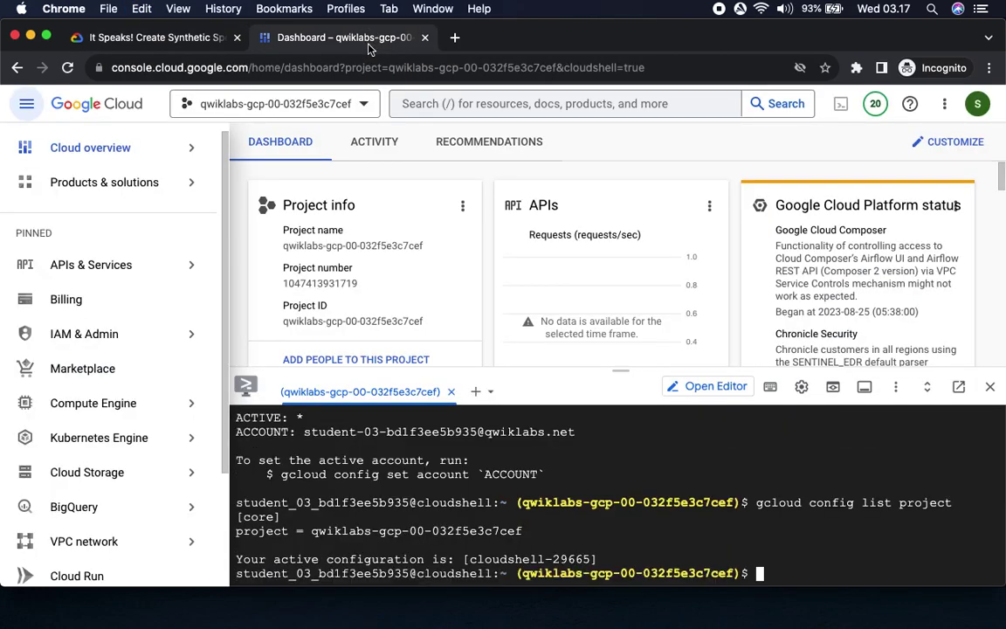
Step: Set the project's compute region by running the lab's command gcloud config set compute/region us-central1 in Cloud Shell
{"action": "left_click", "coordinate": [179, 39]}
{"action": "scroll", "coordinate": [432, 341], "scroll_direction": "down", "scroll_amount": 5}
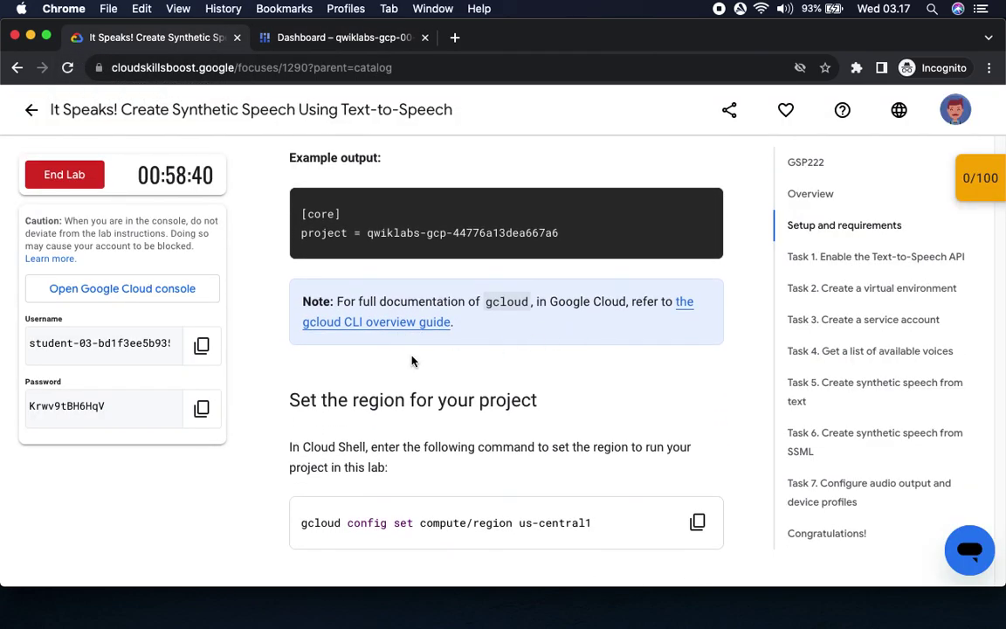
{"action": "scroll", "coordinate": [375, 424], "scroll_direction": "down", "scroll_amount": 5}
{"action": "scroll", "coordinate": [389, 422], "scroll_direction": "down", "scroll_amount": 1}
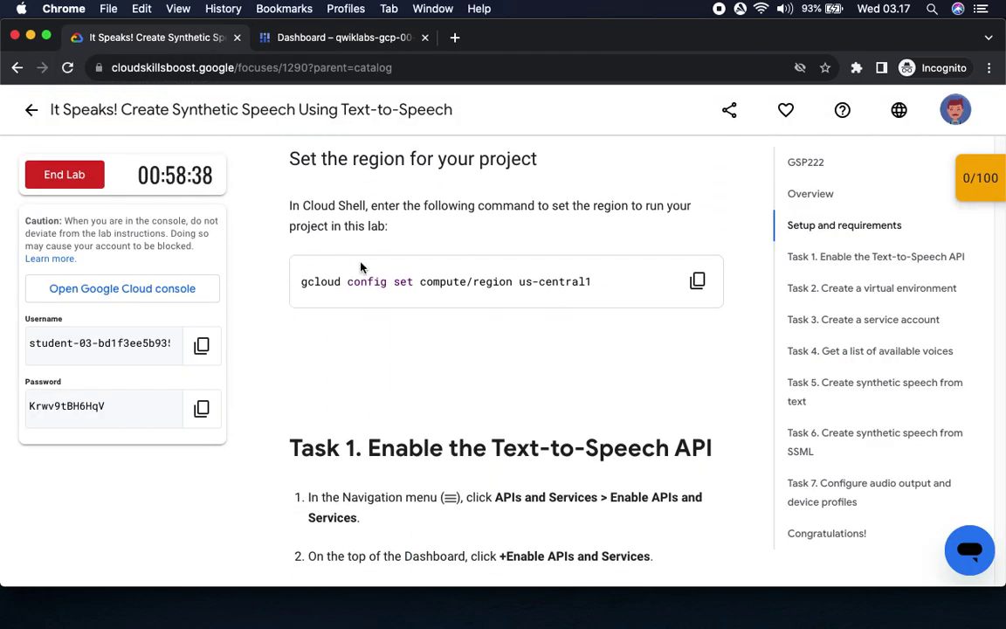
{"action": "left_click", "coordinate": [697, 283]}
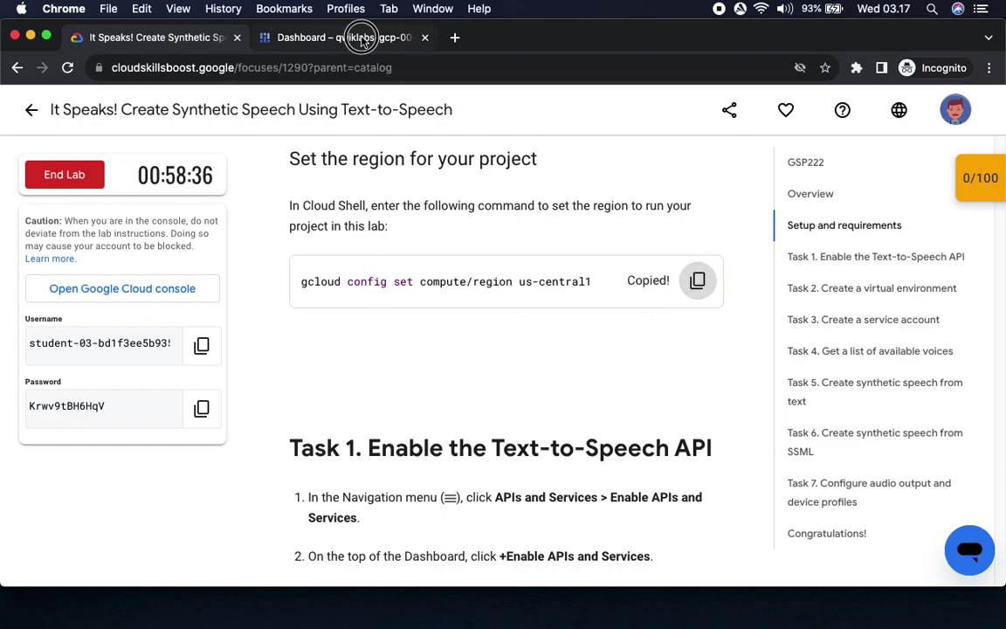
{"action": "left_click", "coordinate": [362, 39]}
{"action": "key", "text": "super+v"}
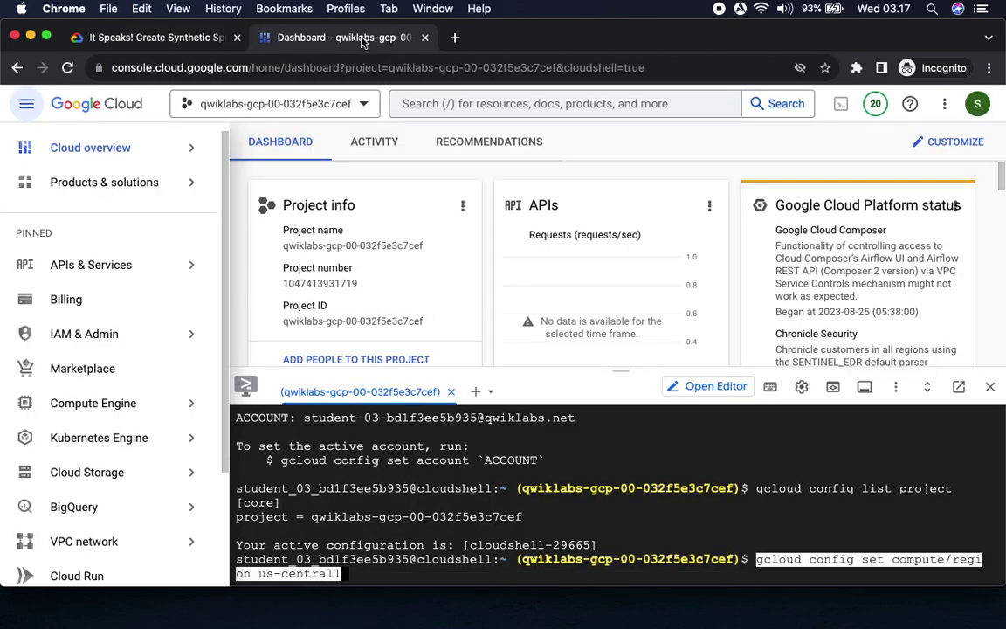
{"action": "key", "text": "Return"}
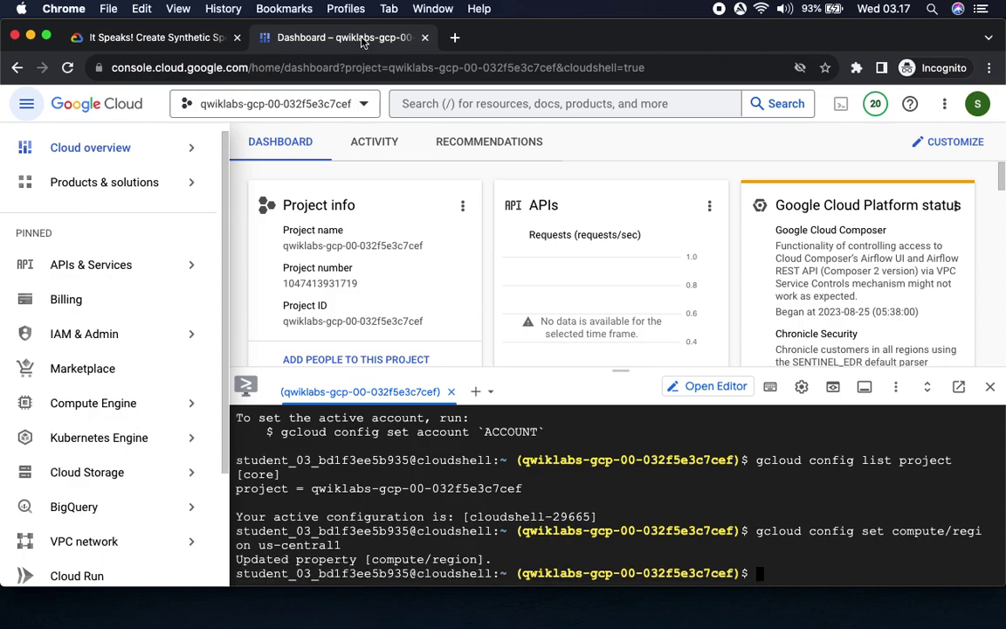
Step: Follow the first instruction of lab Task 1 and open the console's Enabled APIs & services page
{"action": "left_click", "coordinate": [125, 42]}
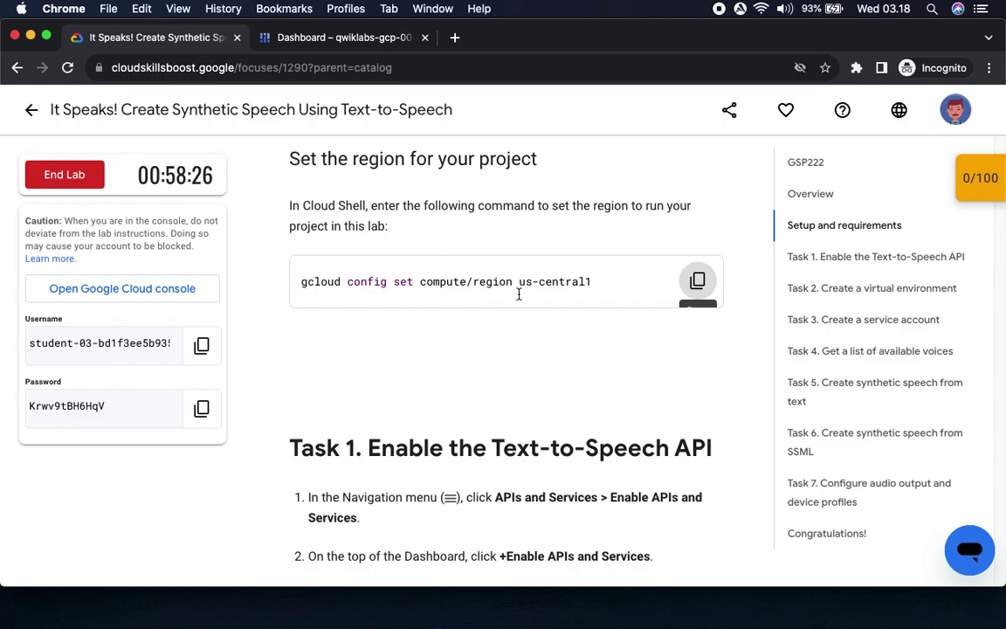
{"action": "scroll", "coordinate": [489, 284], "scroll_direction": "down", "scroll_amount": 6}
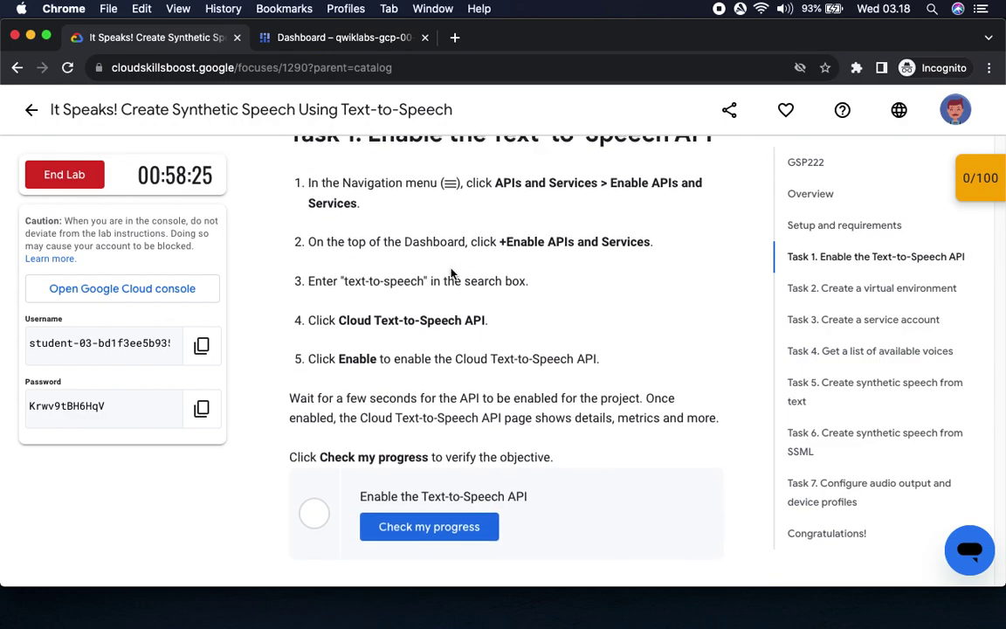
{"action": "left_click_drag", "start_coordinate": [617, 169], "coordinate": [647, 199]}
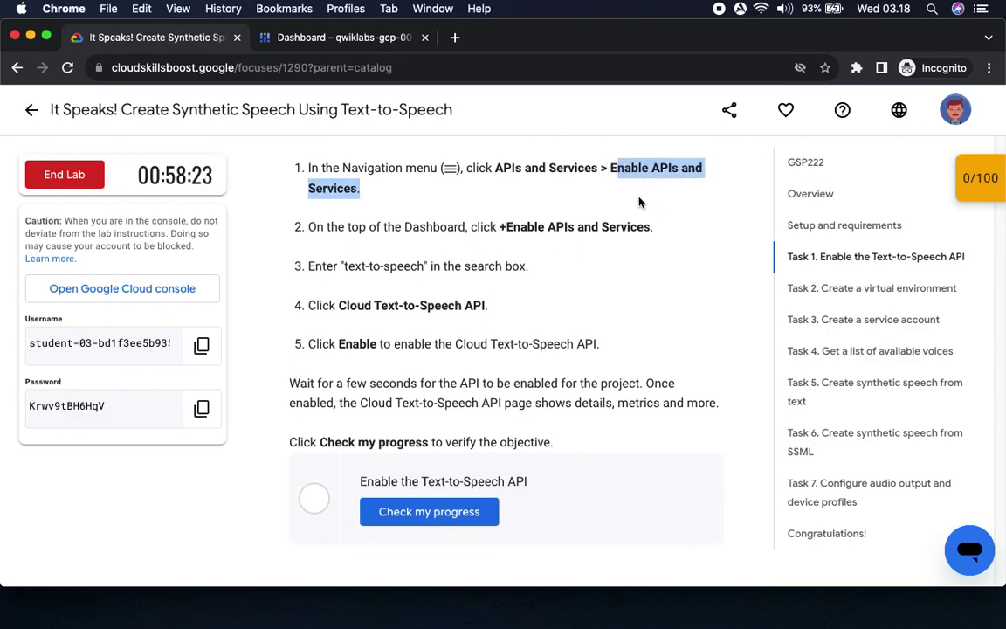
{"action": "left_click", "coordinate": [301, 40]}
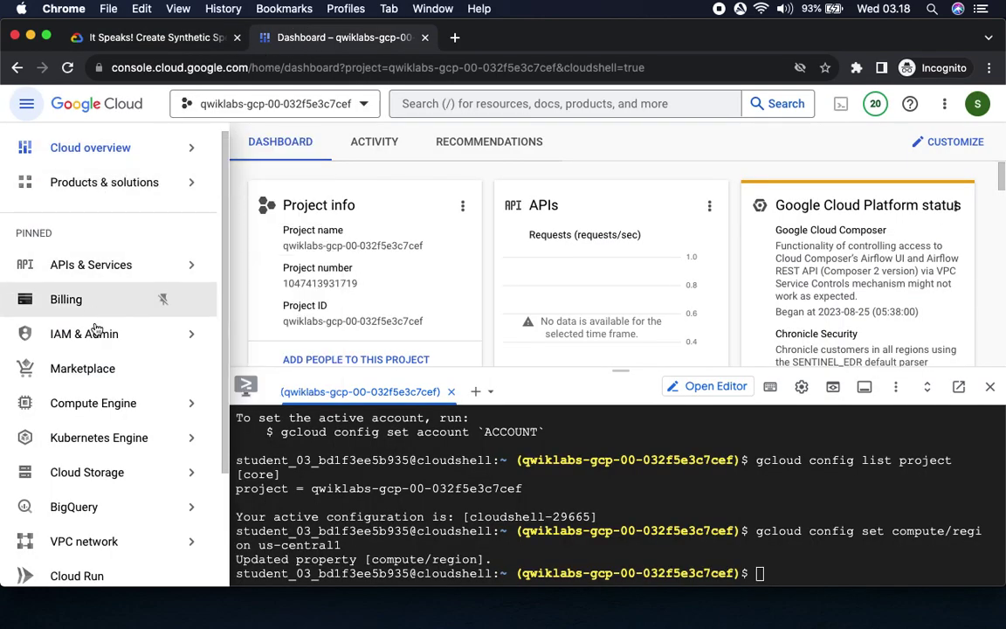
{"action": "mouse_move", "coordinate": [112, 274]}
{"action": "left_click", "coordinate": [259, 274]}
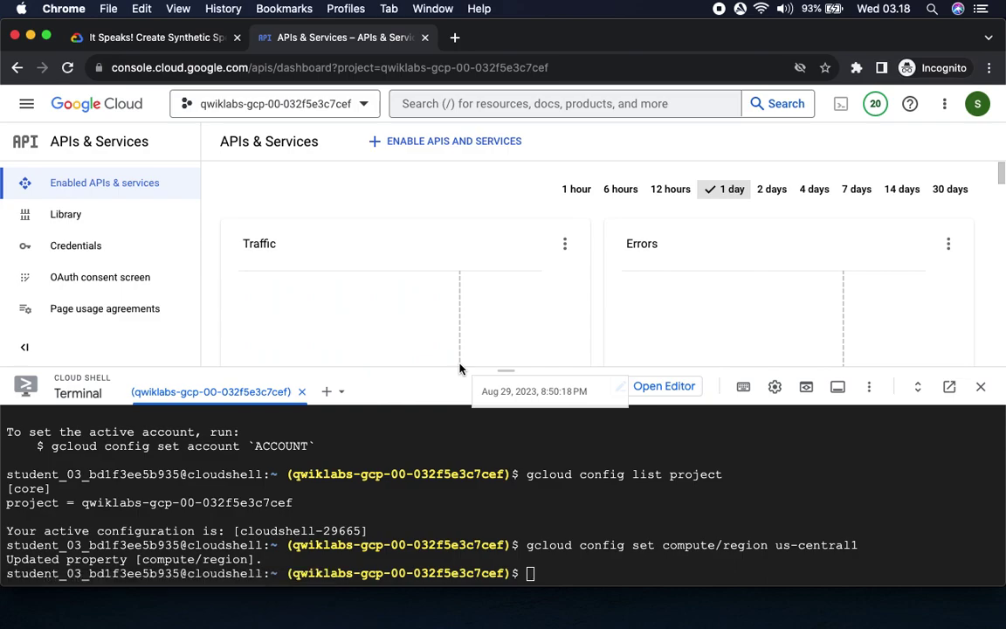
Step: Check the second instruction of Task 1 and open the API Library through Enable APIs and Services
{"action": "left_click", "coordinate": [179, 39]}
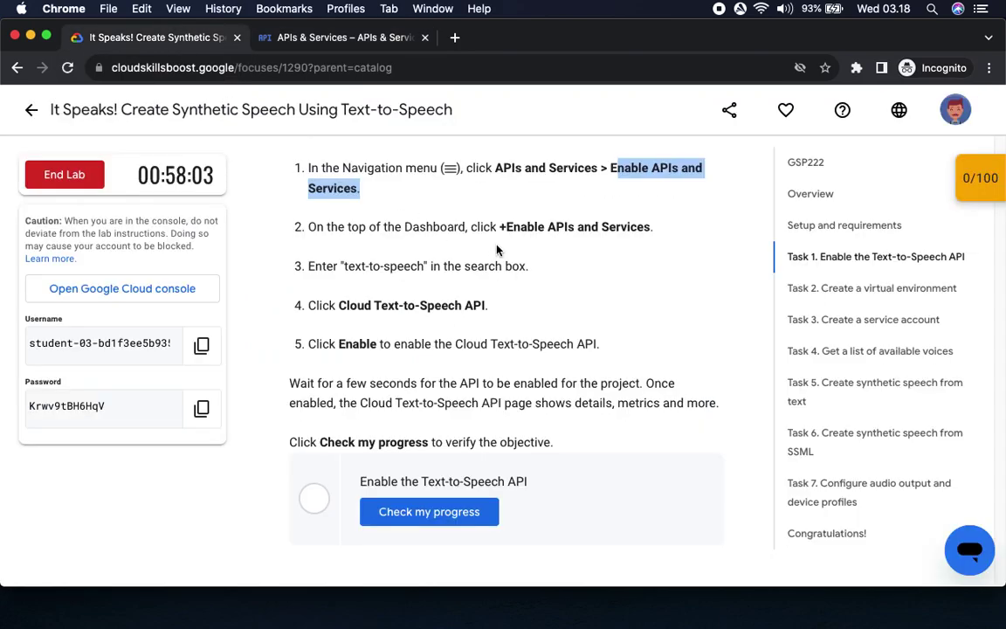
{"action": "left_click_drag", "start_coordinate": [506, 226], "coordinate": [665, 227]}
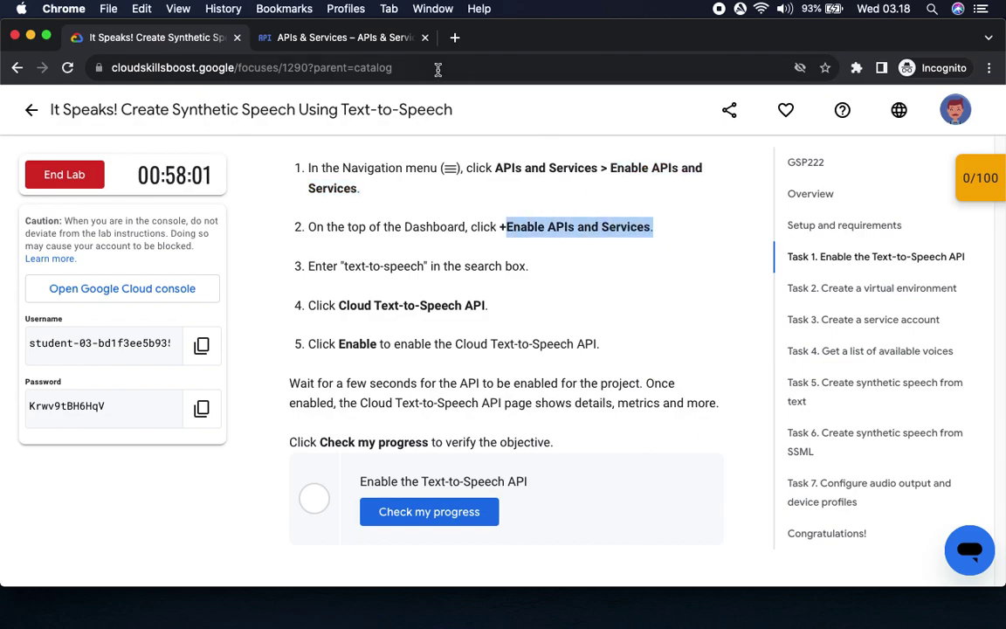
{"action": "left_click", "coordinate": [348, 39]}
{"action": "left_click", "coordinate": [467, 143]}
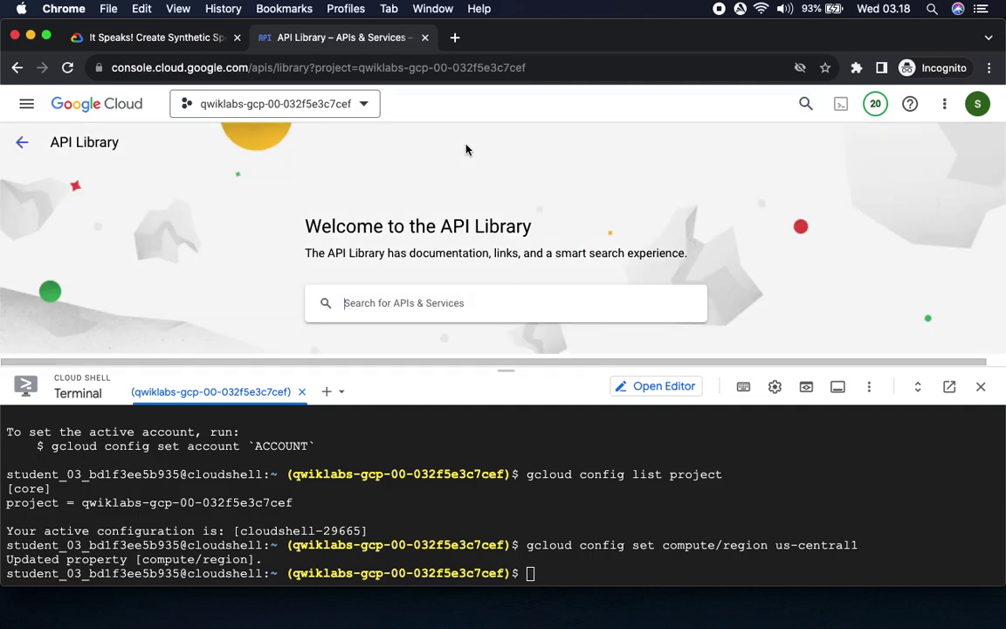
Step: Copy the search term text-to-speech from the lab instructions and search the API Library for it
{"action": "left_click", "coordinate": [157, 38]}
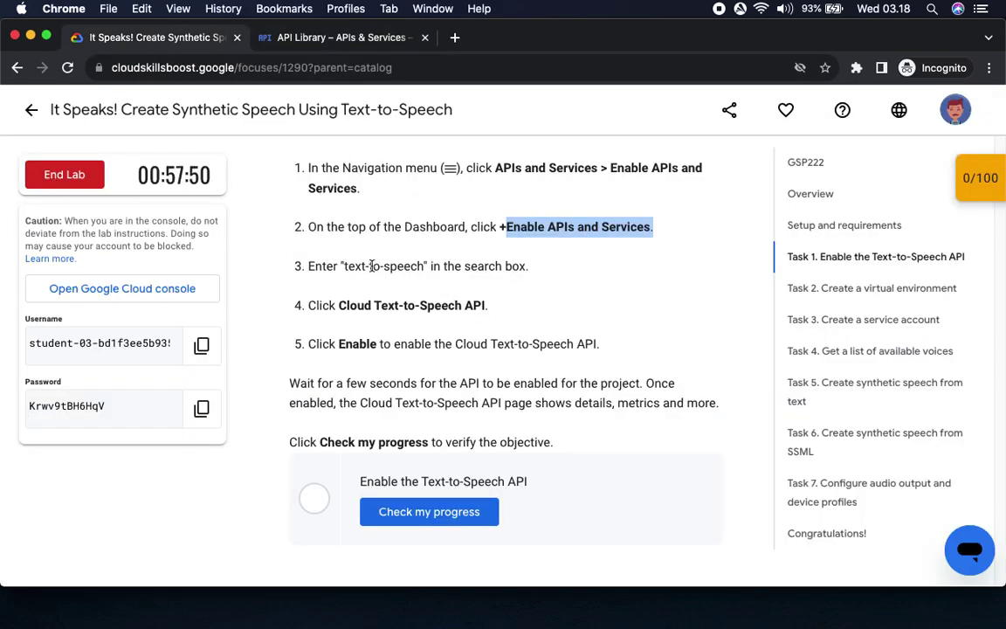
{"action": "left_click_drag", "start_coordinate": [343, 265], "coordinate": [425, 271]}
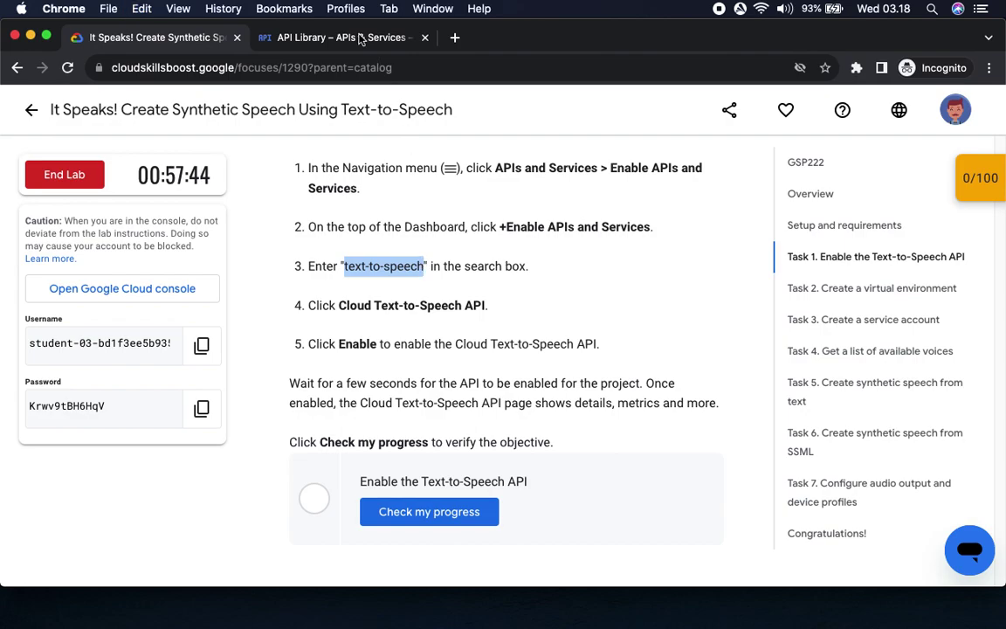
{"action": "key", "text": "ctrl+Tab"}
{"action": "key", "text": "super+v"}
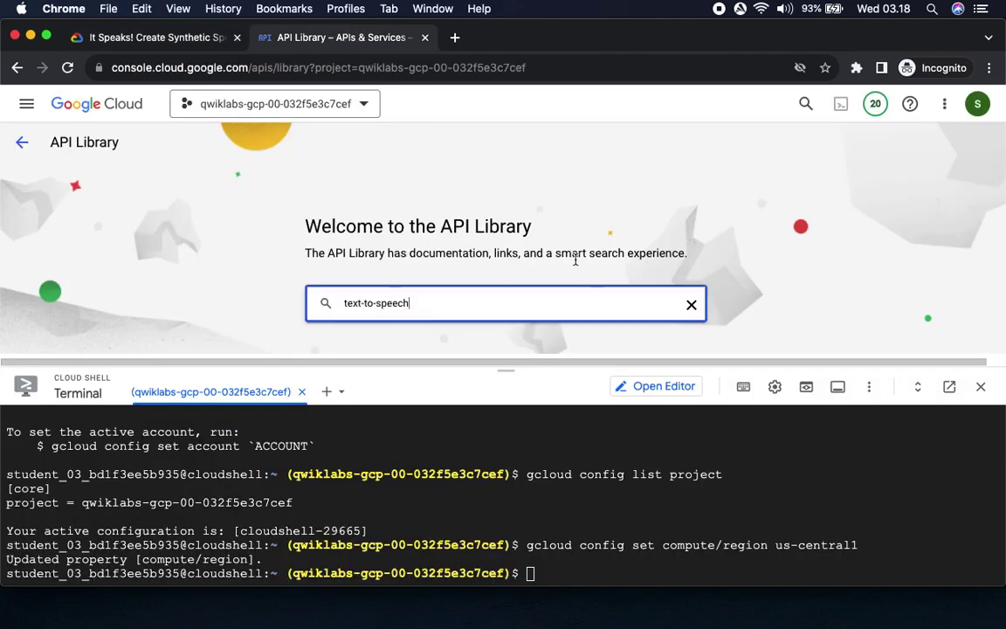
{"action": "scroll", "coordinate": [569, 241], "scroll_direction": "down", "scroll_amount": 2}
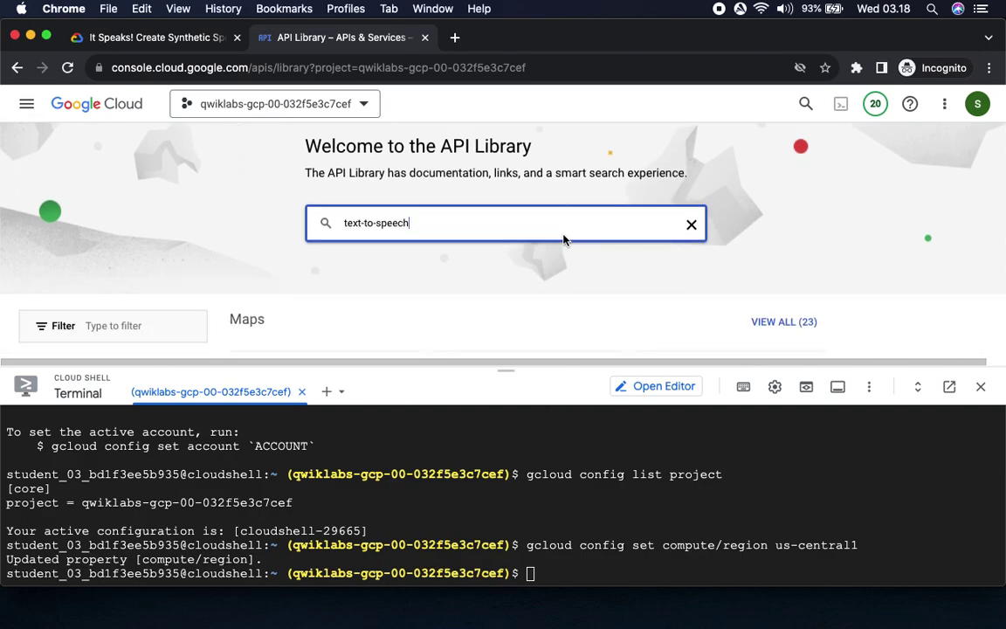
{"action": "key", "text": "Return"}
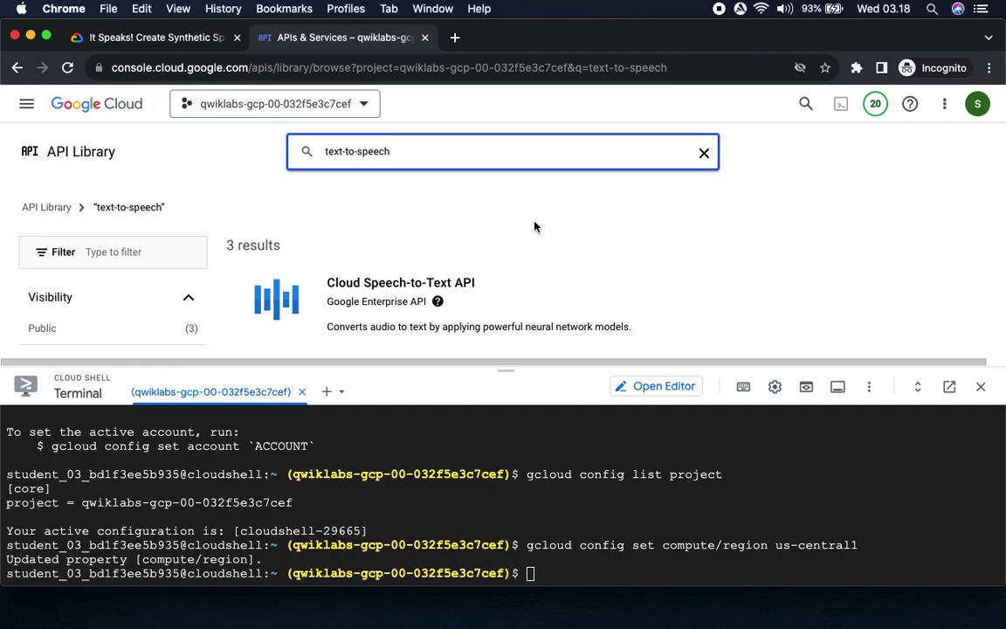
{"action": "scroll", "coordinate": [541, 280], "scroll_direction": "down", "scroll_amount": 3}
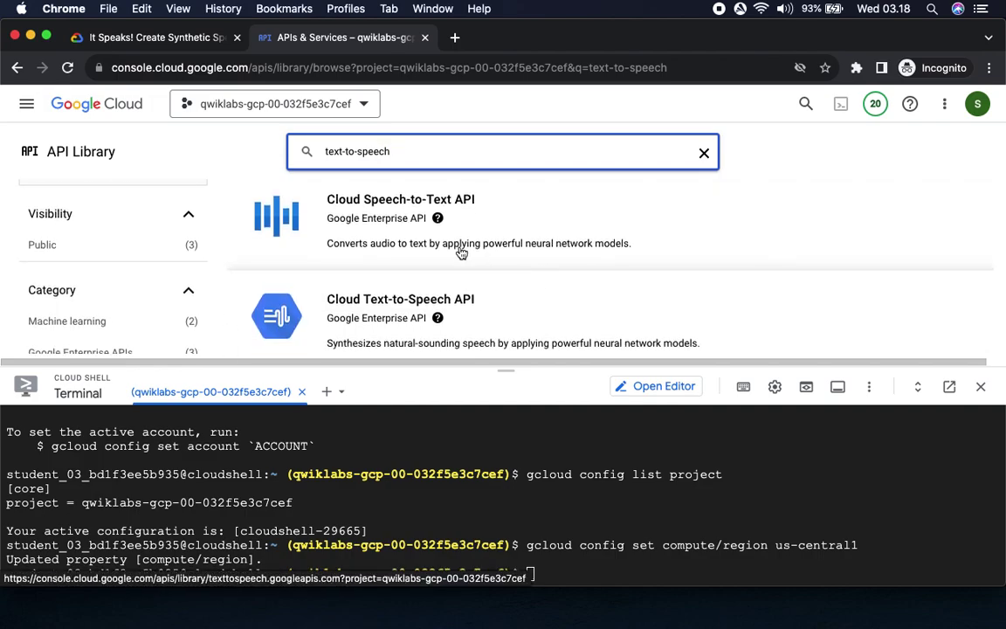
Step: Open the Cloud Text-to-Speech API from the search results, enable it for the project and check its status
{"action": "left_click", "coordinate": [150, 38]}
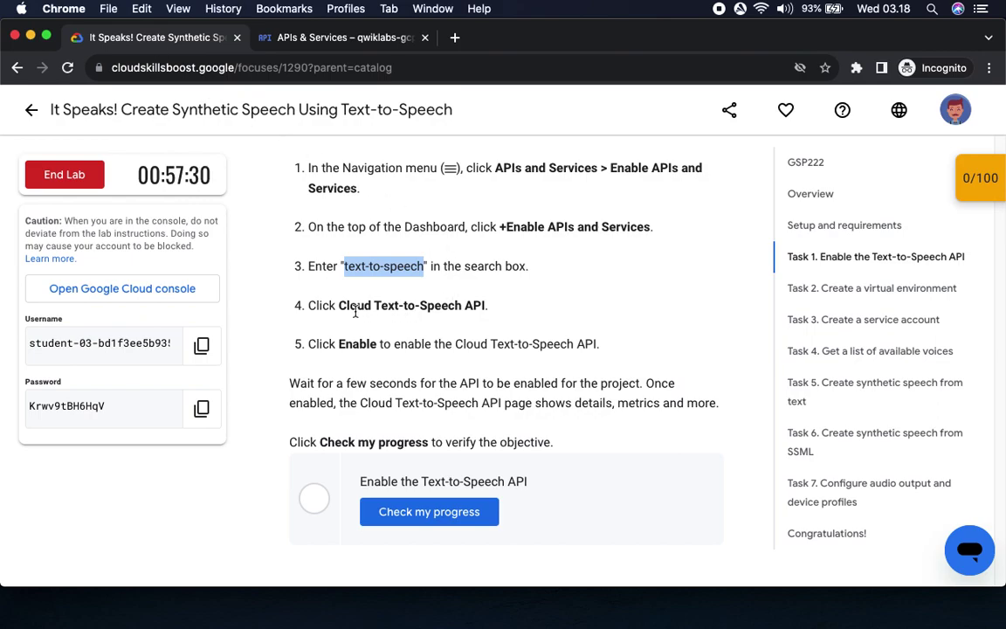
{"action": "left_click_drag", "start_coordinate": [346, 306], "coordinate": [488, 308]}
{"action": "left_click", "coordinate": [313, 38]}
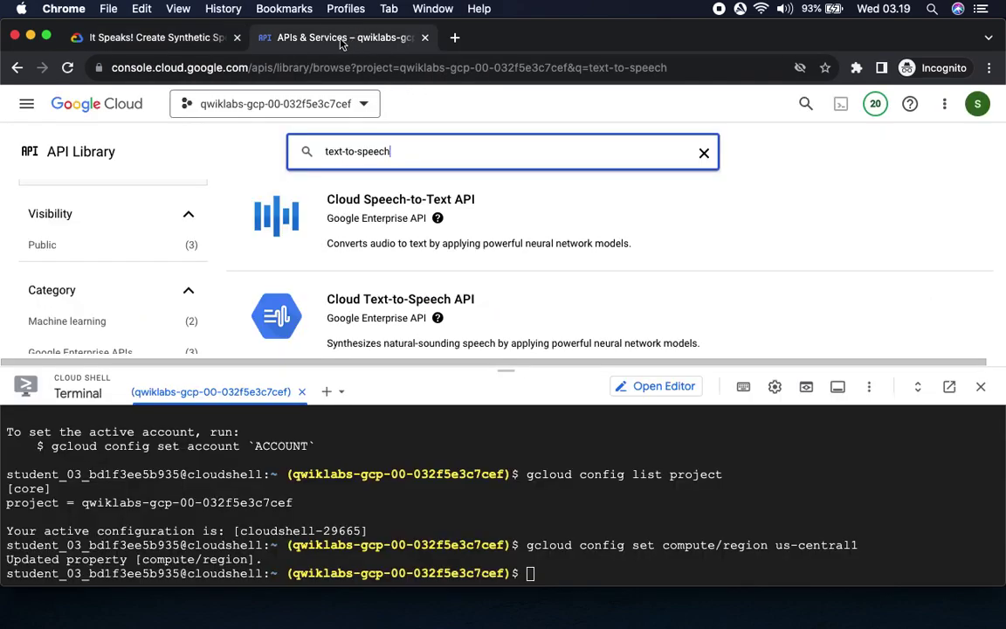
{"action": "scroll", "coordinate": [579, 291], "scroll_direction": "down", "scroll_amount": 3}
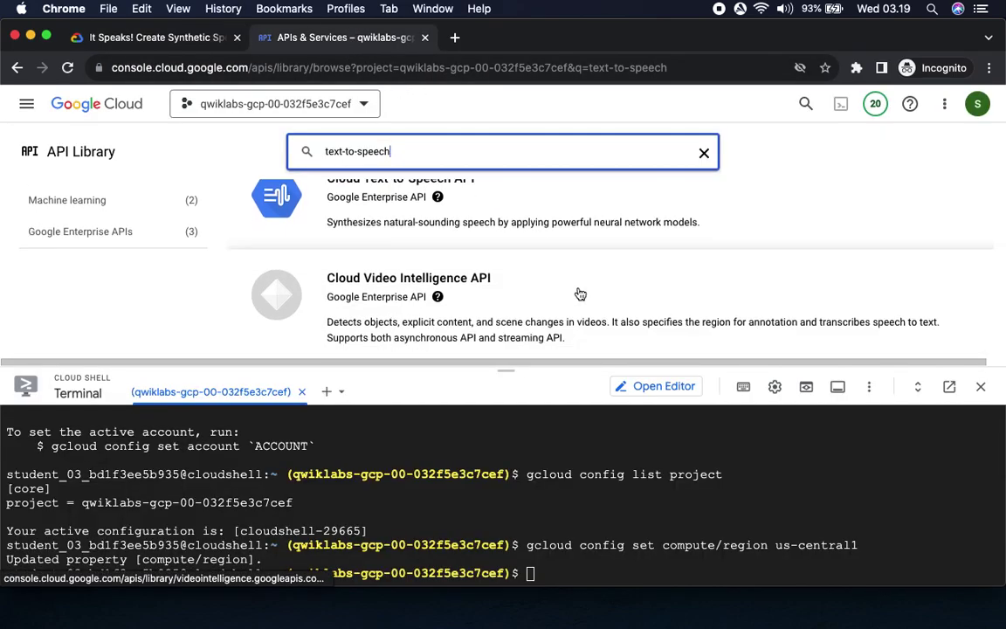
{"action": "scroll", "coordinate": [580, 293], "scroll_direction": "up", "scroll_amount": 3}
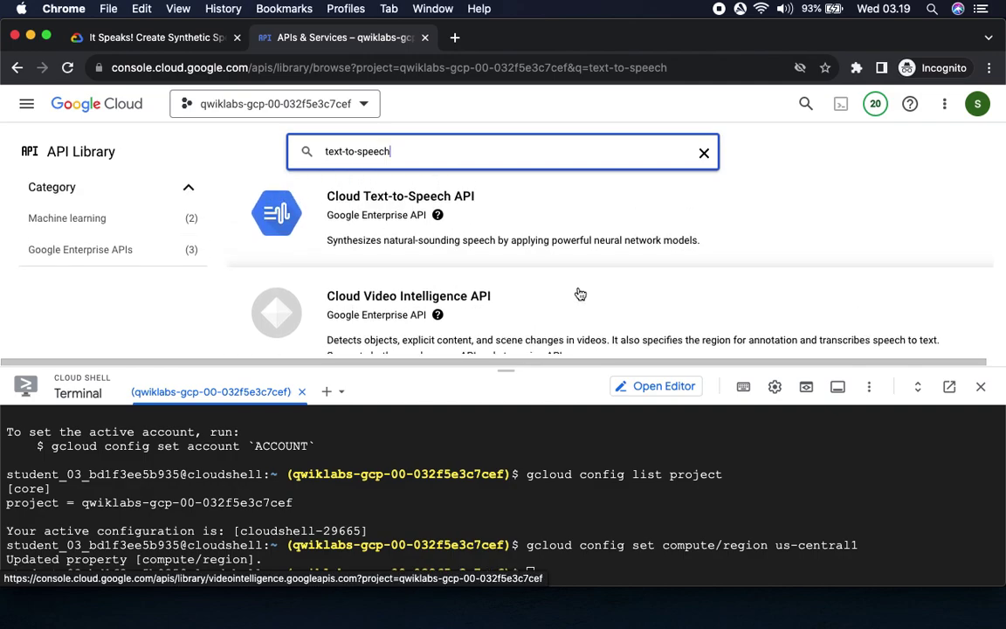
{"action": "scroll", "coordinate": [578, 293], "scroll_direction": "up", "scroll_amount": 1}
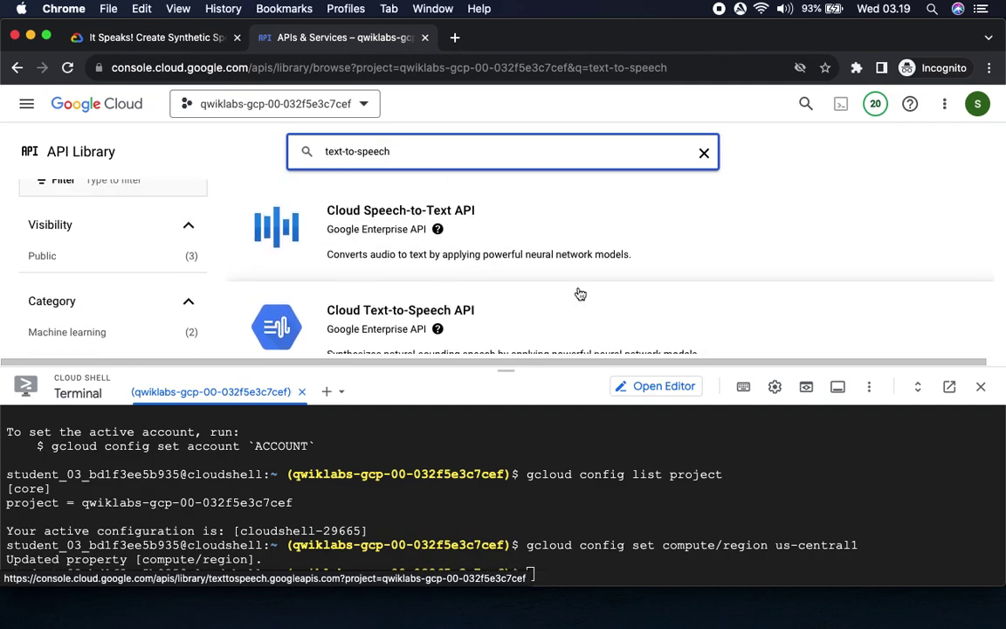
{"action": "left_click", "coordinate": [457, 309]}
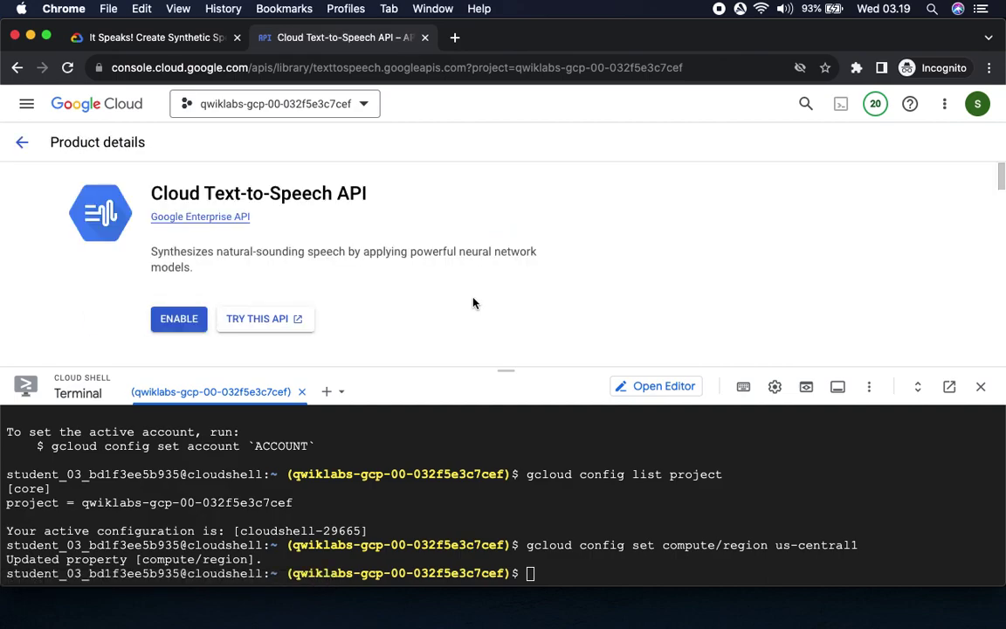
{"action": "left_click", "coordinate": [183, 320]}
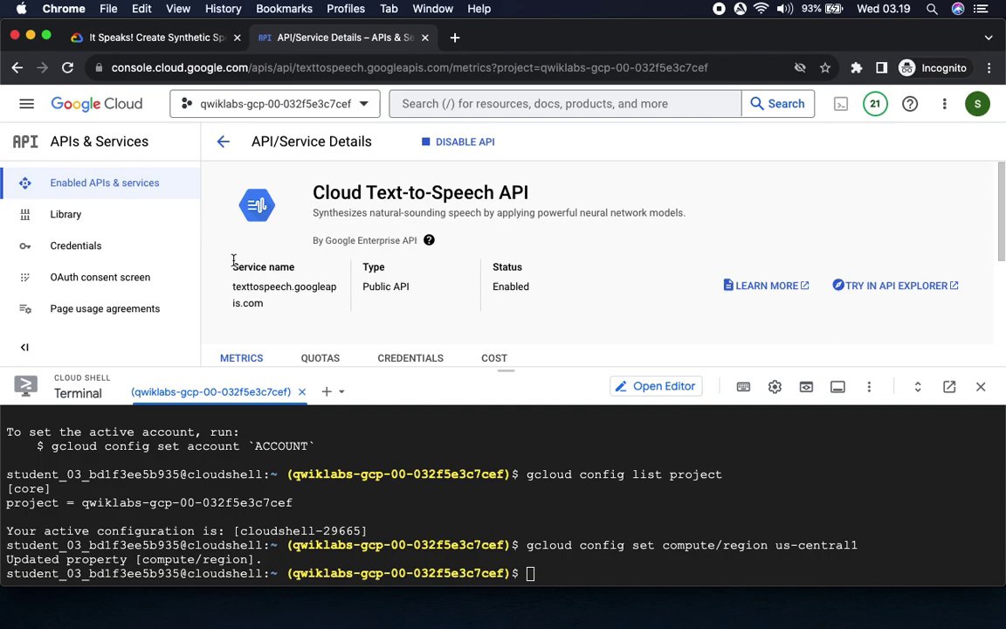
{"action": "double_click", "coordinate": [492, 285]}
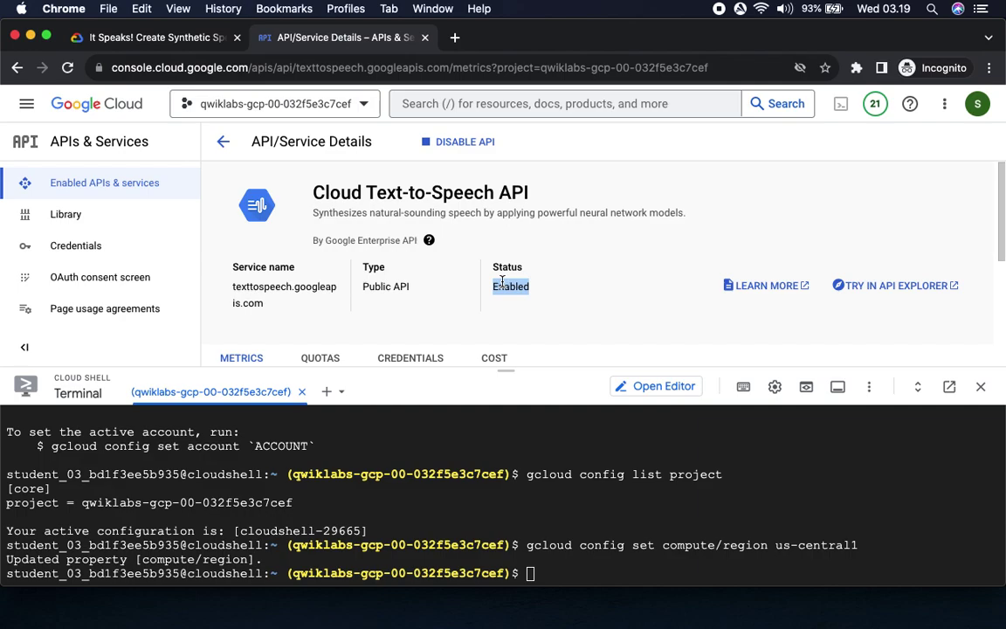
Step: Review the lab's enable instruction, check progress on the objective Enable the Text-to-Speech API and view the checkpoint scores
{"action": "left_click", "coordinate": [155, 37]}
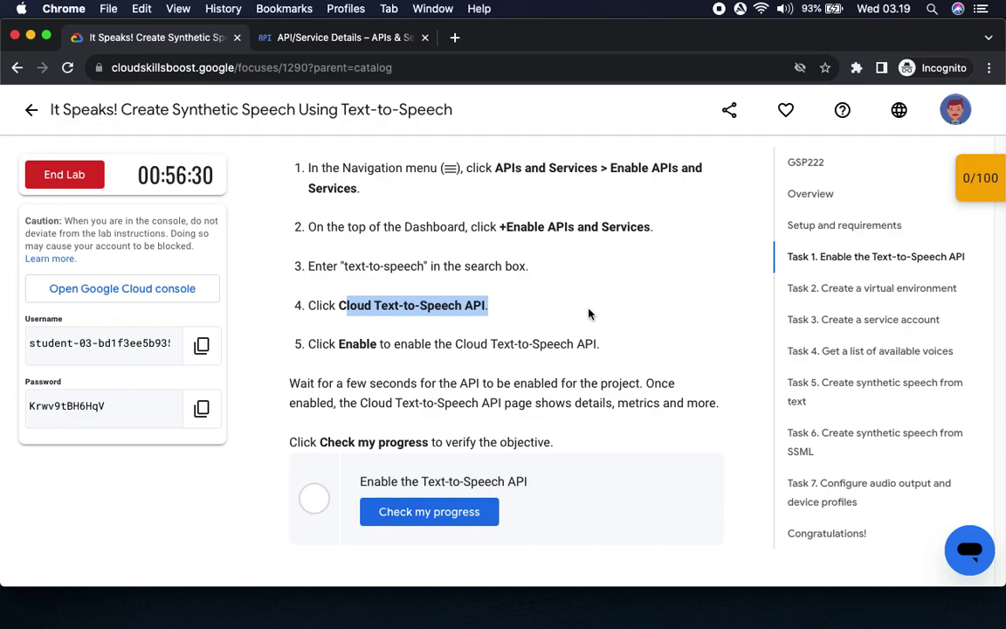
{"action": "left_click_drag", "start_coordinate": [321, 346], "coordinate": [382, 357]}
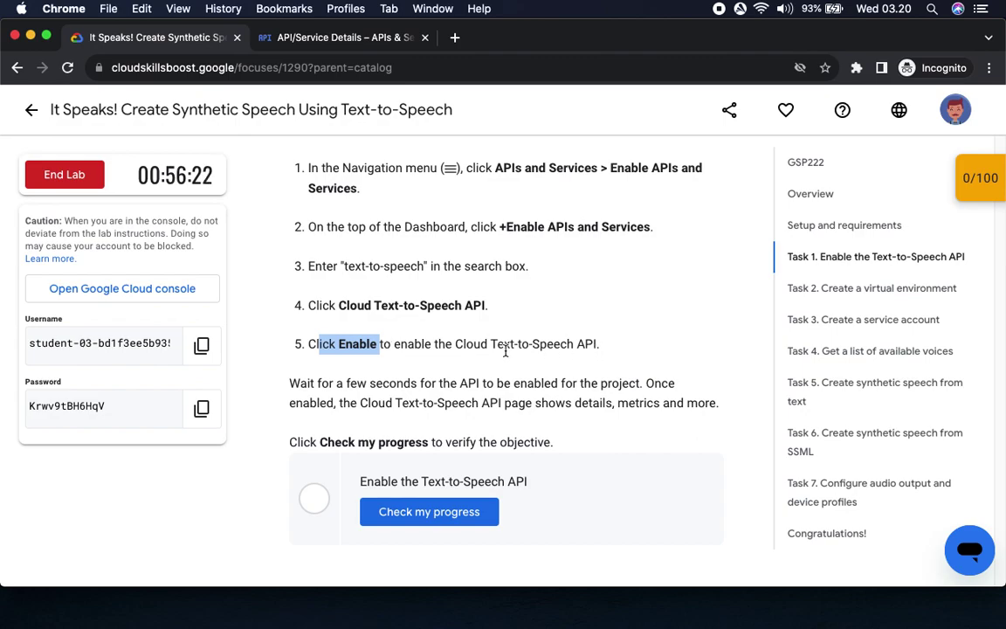
{"action": "left_click", "coordinate": [353, 343]}
{"action": "left_click_drag", "start_coordinate": [339, 343], "coordinate": [391, 343]}
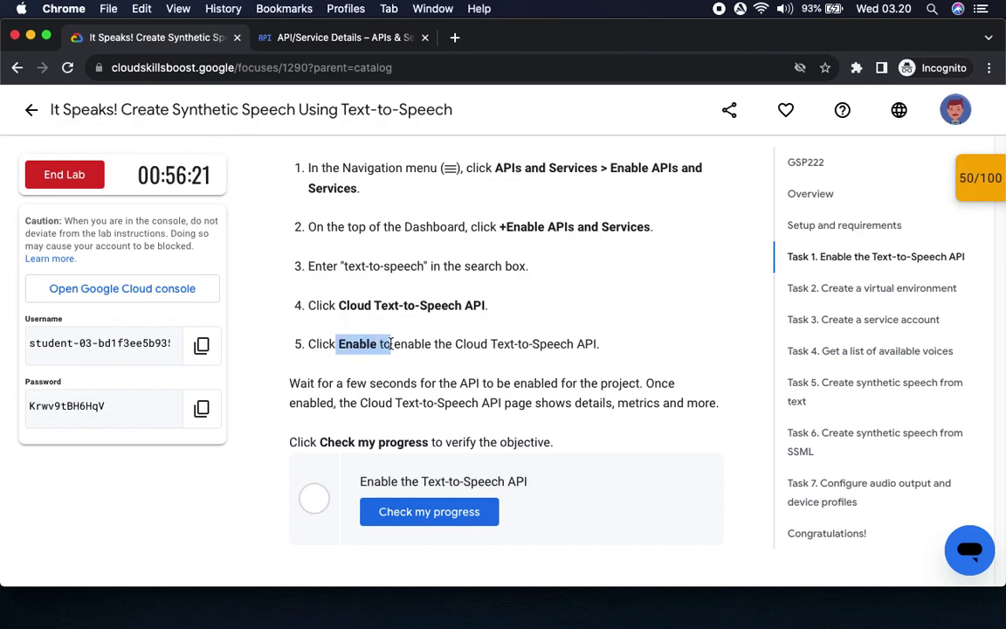
{"action": "left_click", "coordinate": [280, 38]}
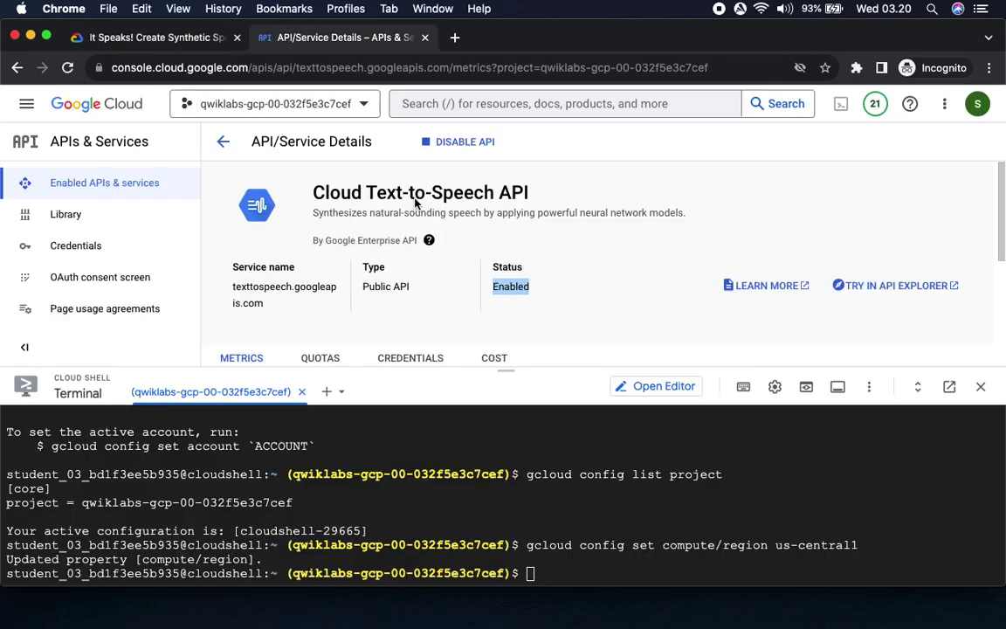
{"action": "left_click", "coordinate": [163, 38]}
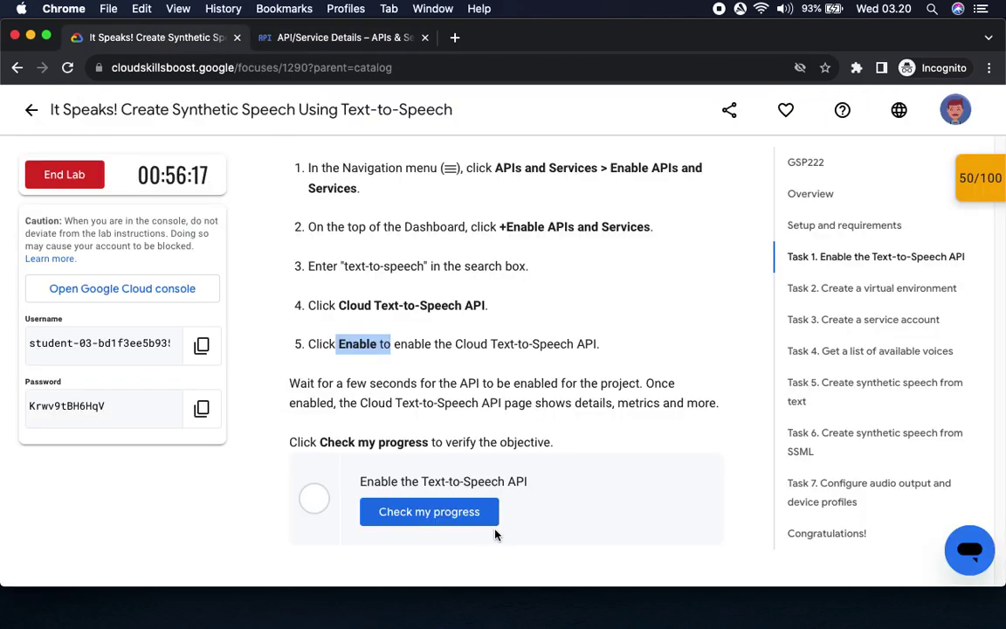
{"action": "left_click", "coordinate": [446, 512]}
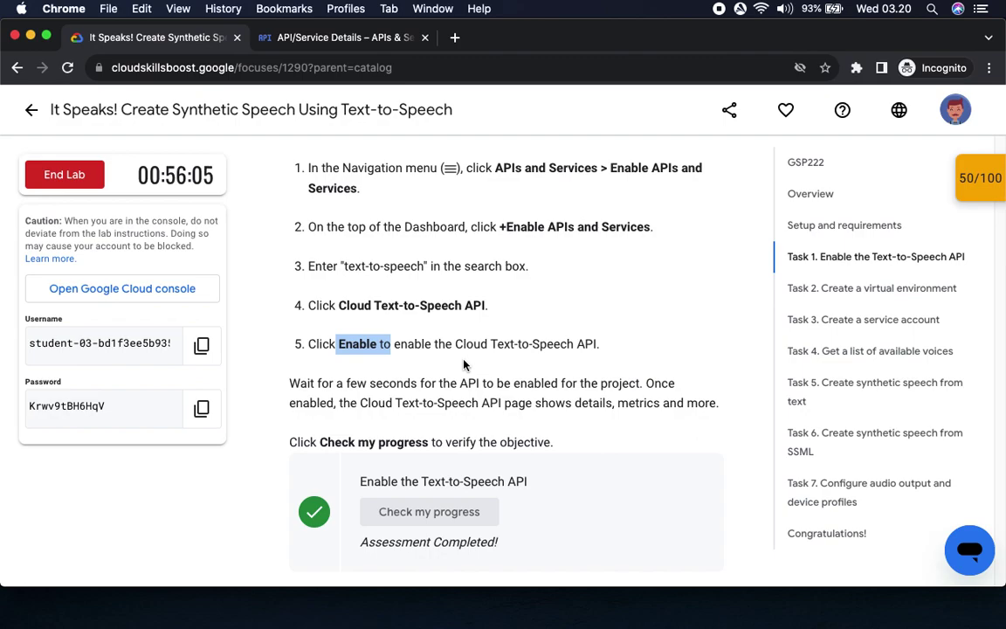
{"action": "left_click", "coordinate": [969, 179]}
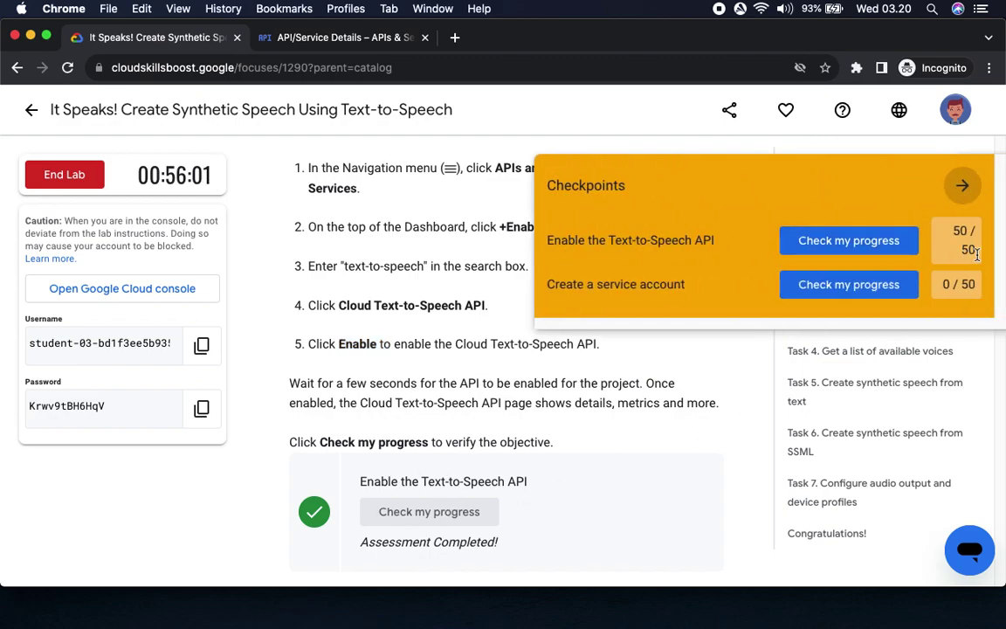
{"action": "left_click", "coordinate": [962, 189]}
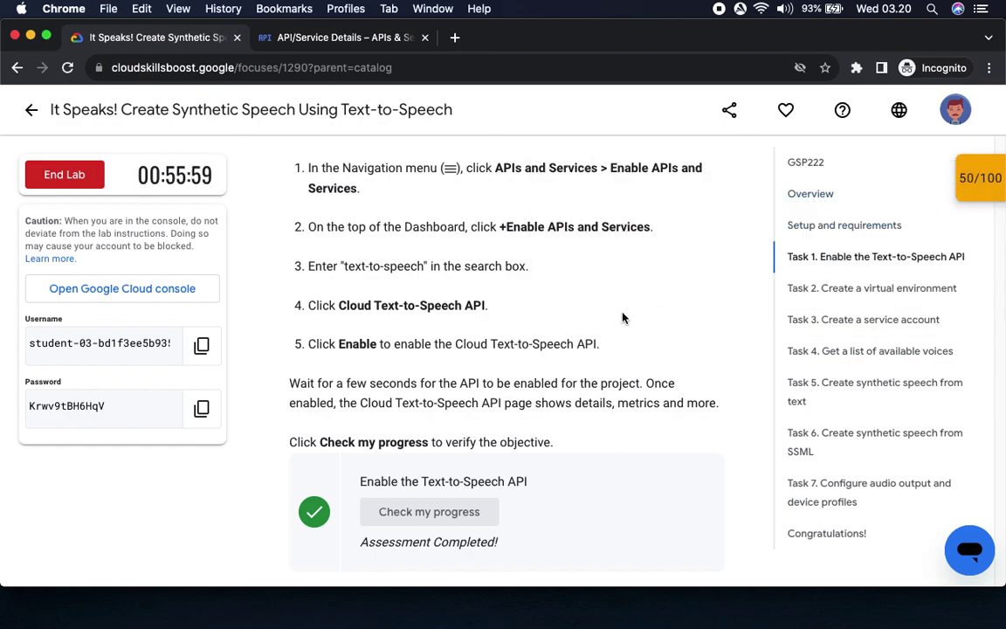
Step: Run the Task 2 command sudo apt-get install -y virtualenv in Cloud Shell and return to the lab instructions
{"action": "scroll", "coordinate": [623, 318], "scroll_direction": "down", "scroll_amount": 3}
{"action": "scroll", "coordinate": [622, 317], "scroll_direction": "down", "scroll_amount": 4}
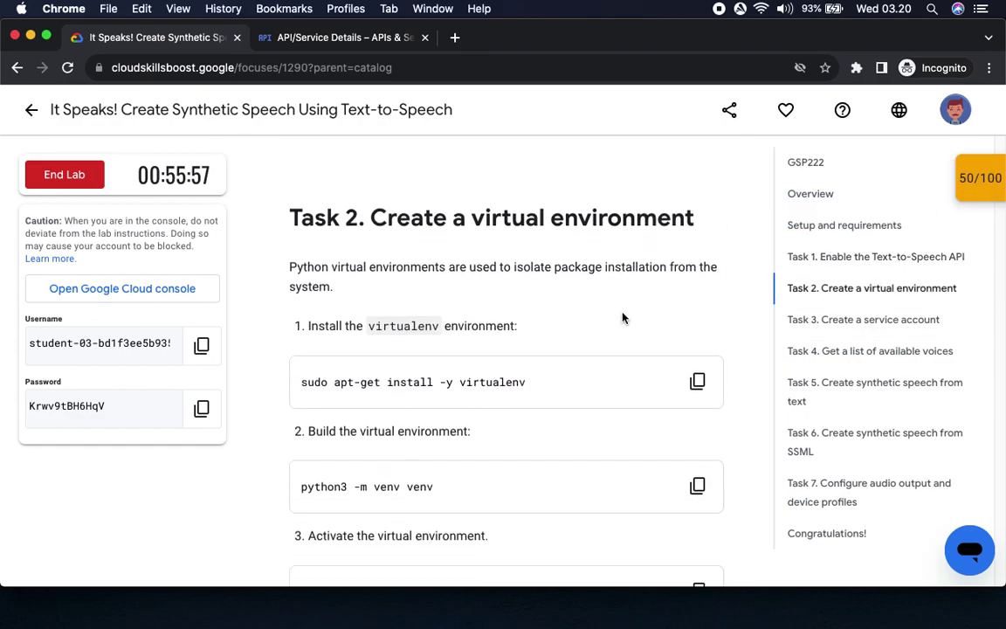
{"action": "scroll", "coordinate": [531, 332], "scroll_direction": "down", "scroll_amount": 2}
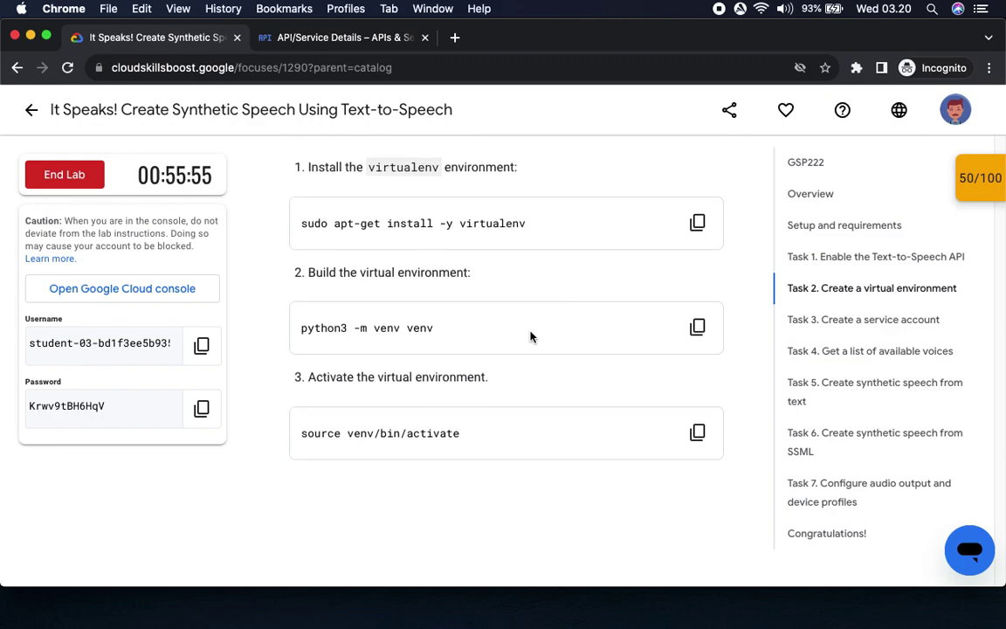
{"action": "left_click", "coordinate": [699, 223]}
{"action": "left_click", "coordinate": [322, 37]}
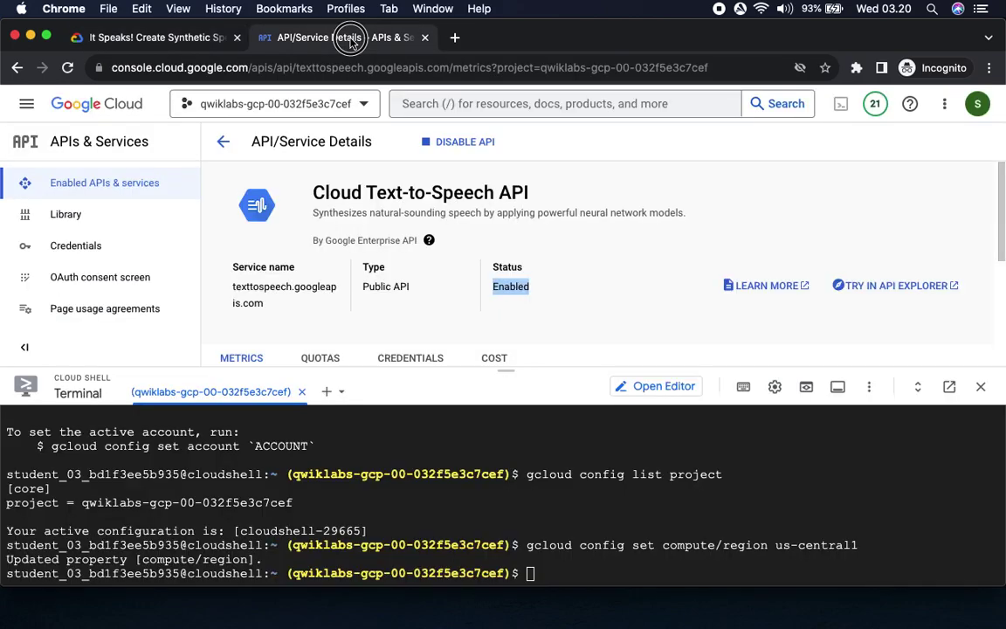
{"action": "key", "text": "super+v"}
{"action": "key", "text": "Return"}
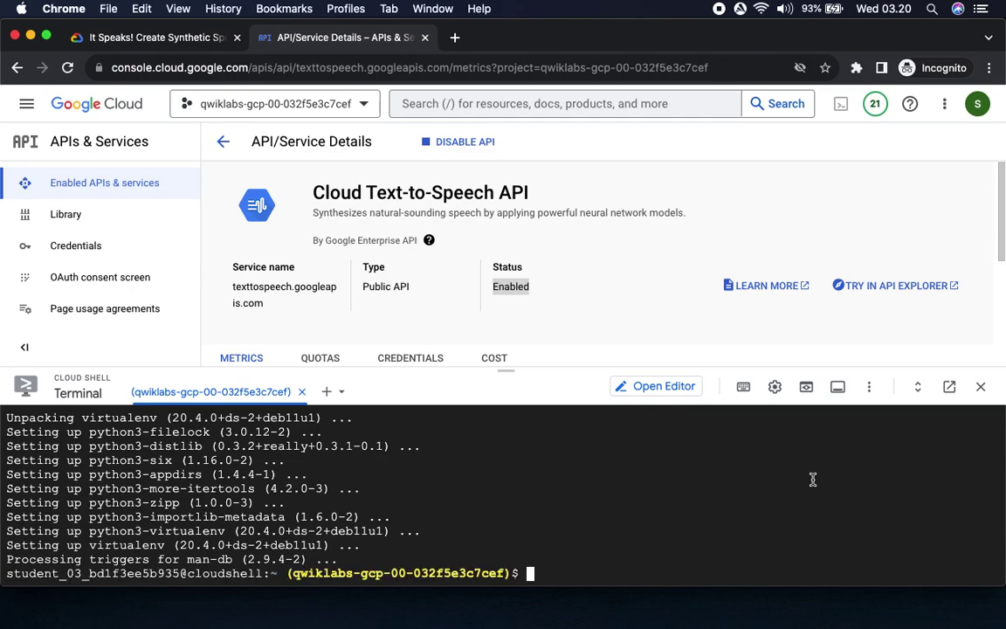
{"action": "left_click", "coordinate": [162, 37]}
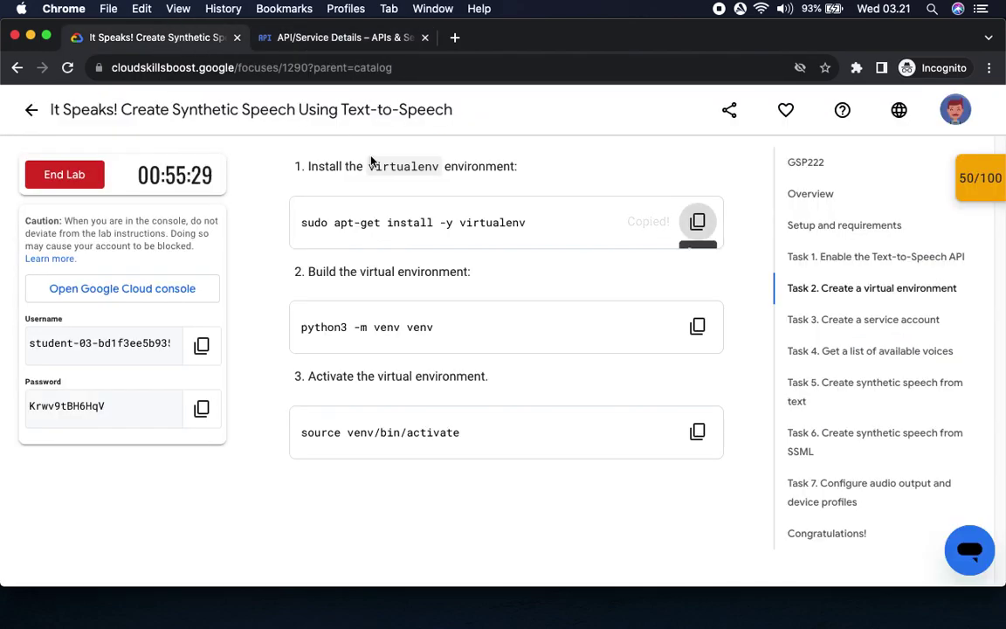
Step: Copy the build command python3 -m venv venv from the lab instructions and run it in Cloud Shell
{"action": "left_click", "coordinate": [698, 325]}
{"action": "left_click", "coordinate": [353, 39]}
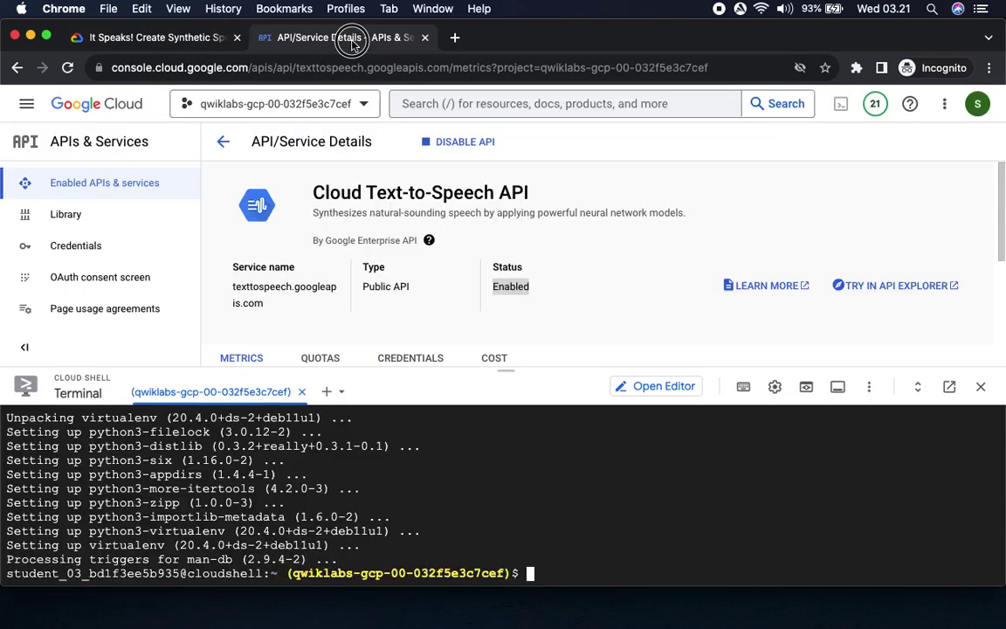
{"action": "key", "text": "super+v"}
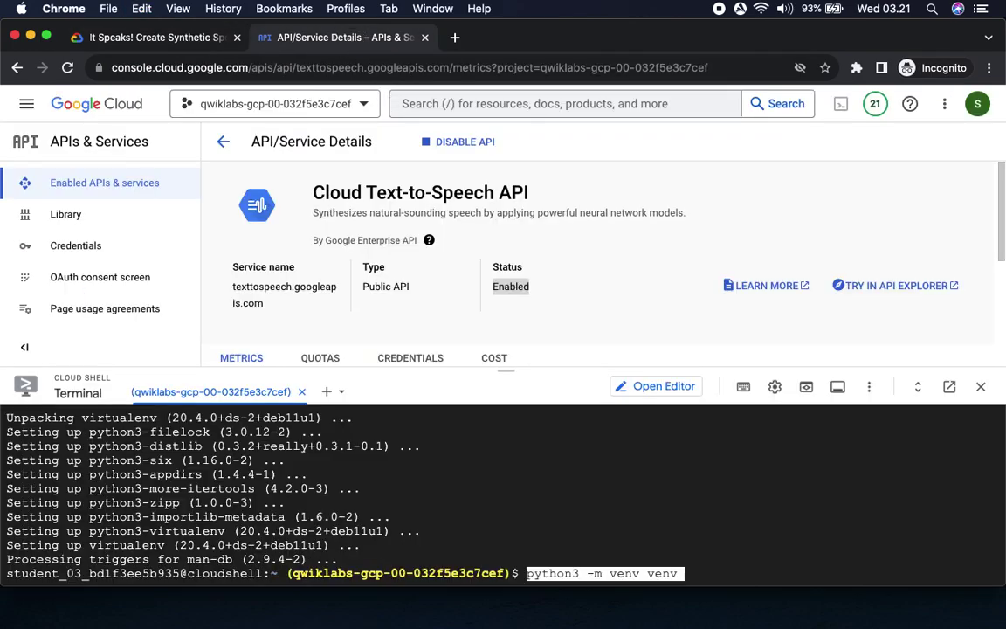
{"action": "key", "text": "Return"}
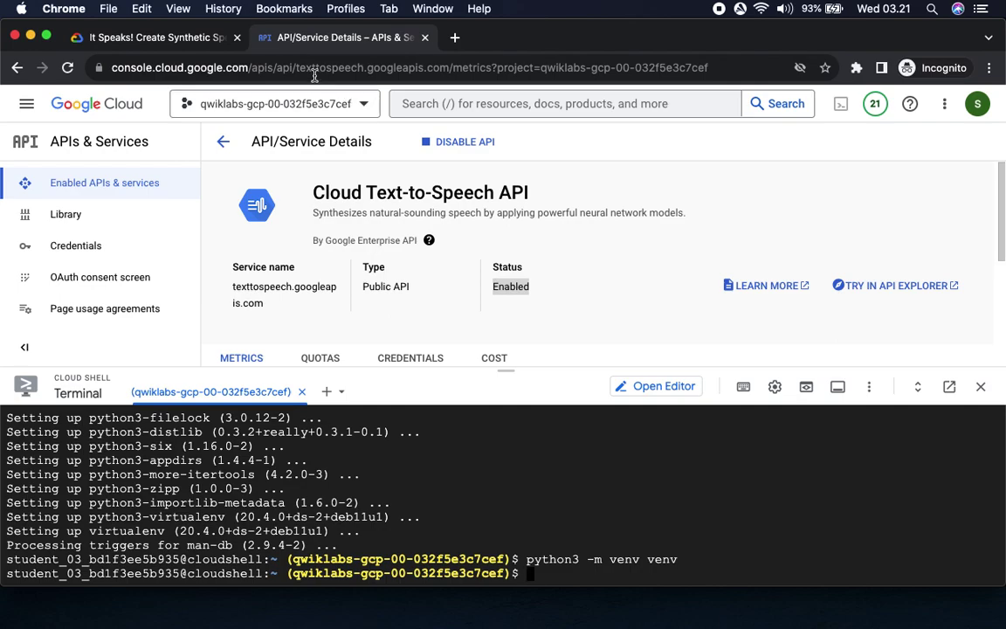
Step: Copy the activation command source venv/bin/activate from the lab instructions and run it in Cloud Shell
{"action": "left_click", "coordinate": [187, 42]}
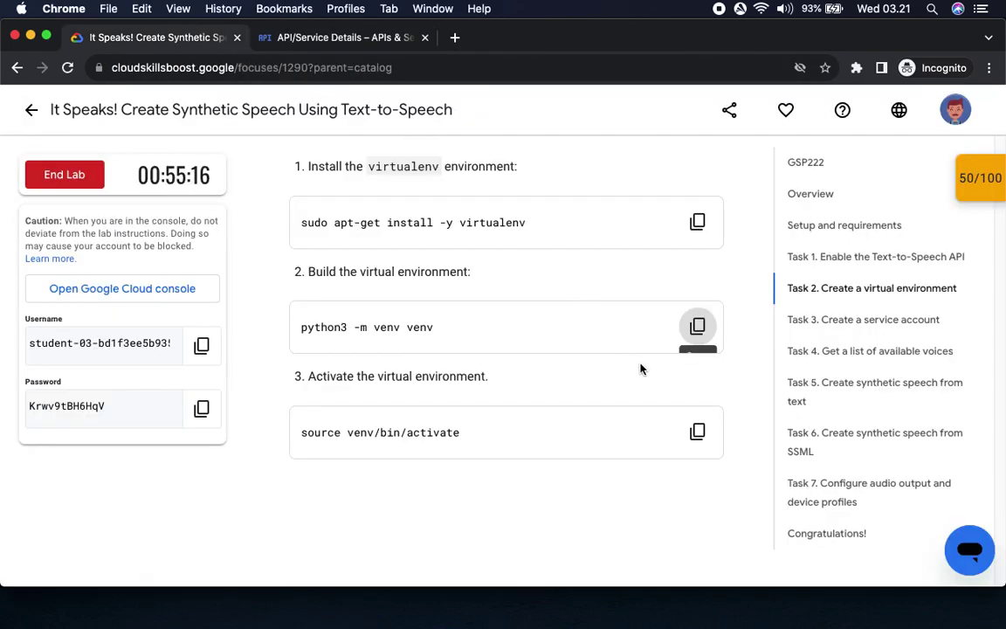
{"action": "left_click", "coordinate": [697, 432]}
{"action": "left_click", "coordinate": [368, 40]}
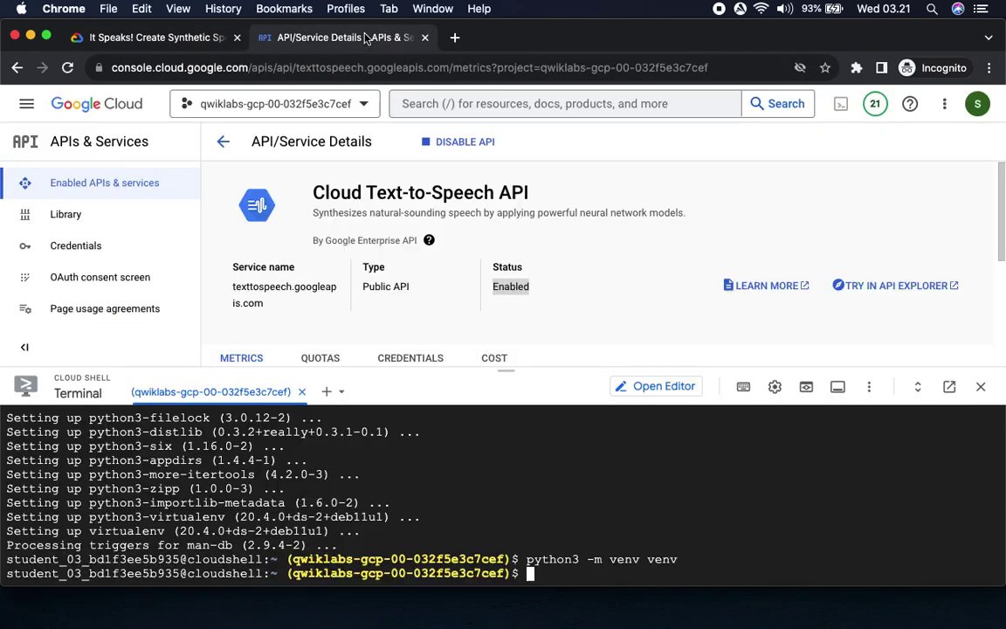
{"action": "key", "text": "super+v"}
{"action": "key", "text": "Return"}
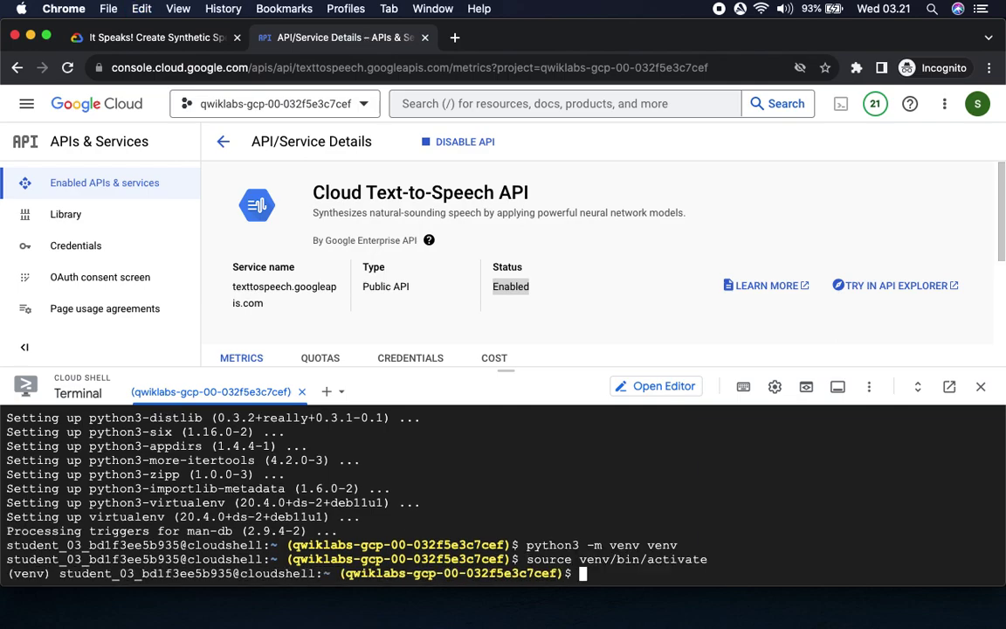
Step: Copy the Task 3 command gcloud iam service-accounts create tts-qwiklab from the lab instructions and run it in Cloud Shell
{"action": "left_click", "coordinate": [168, 37]}
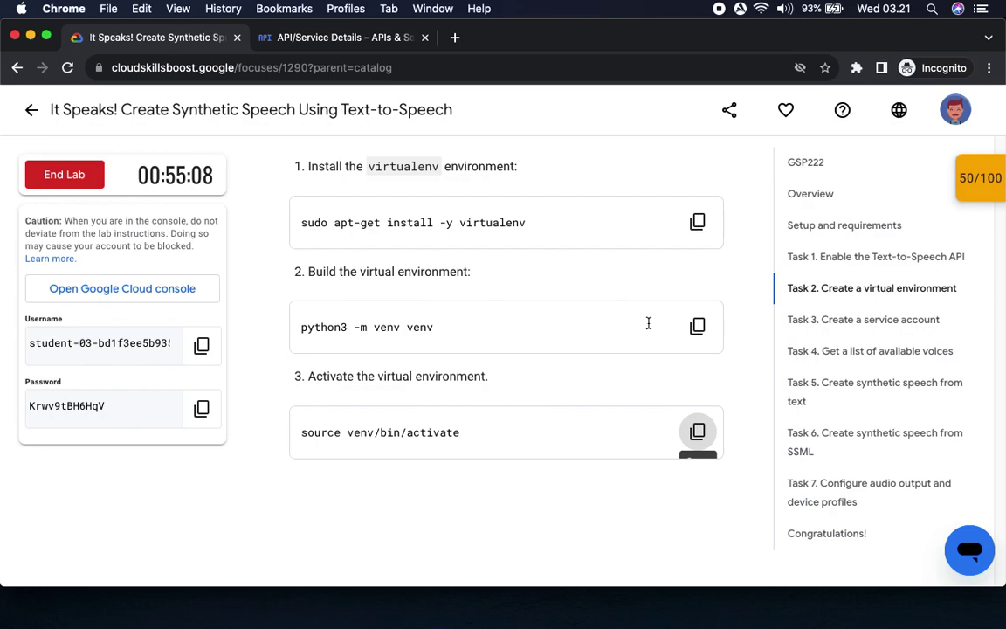
{"action": "scroll", "coordinate": [648, 324], "scroll_direction": "down", "scroll_amount": 5}
{"action": "scroll", "coordinate": [648, 324], "scroll_direction": "down", "scroll_amount": 3}
{"action": "scroll", "coordinate": [463, 277], "scroll_direction": "down", "scroll_amount": 2}
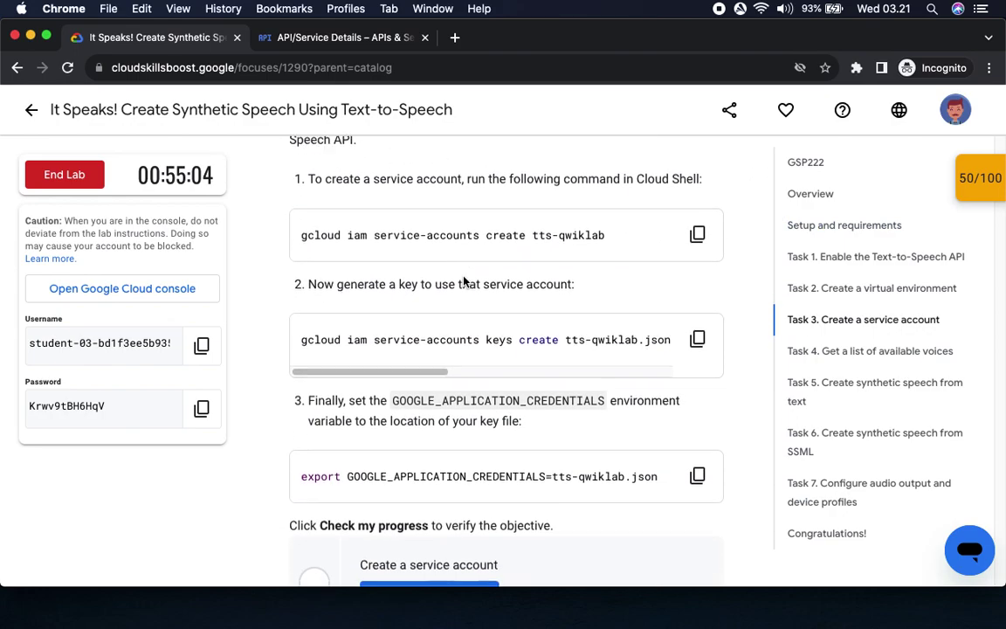
{"action": "scroll", "coordinate": [463, 279], "scroll_direction": "down", "scroll_amount": 1}
{"action": "left_click", "coordinate": [698, 215]}
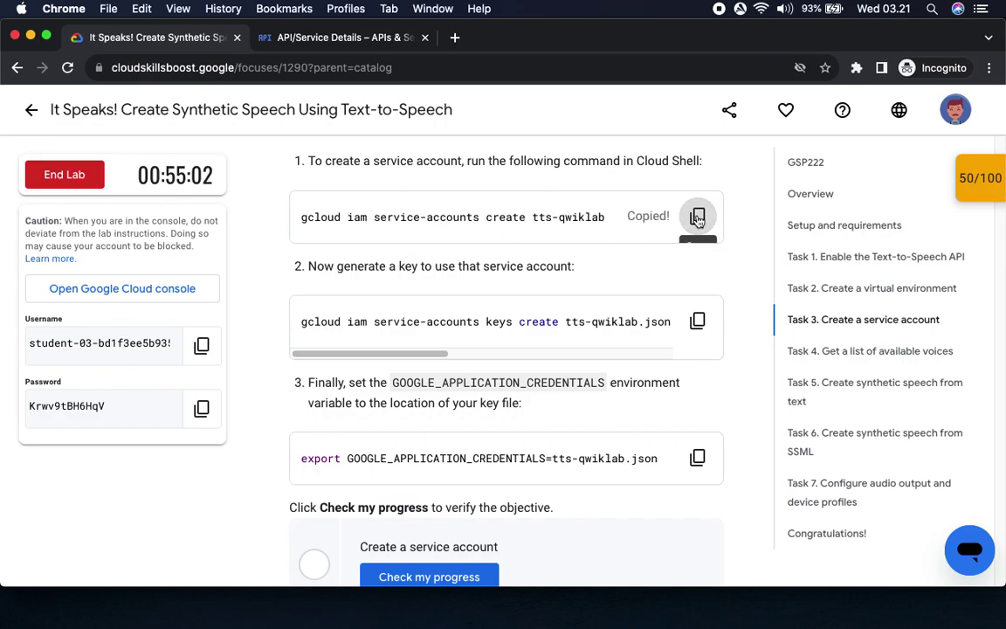
{"action": "left_click", "coordinate": [349, 37]}
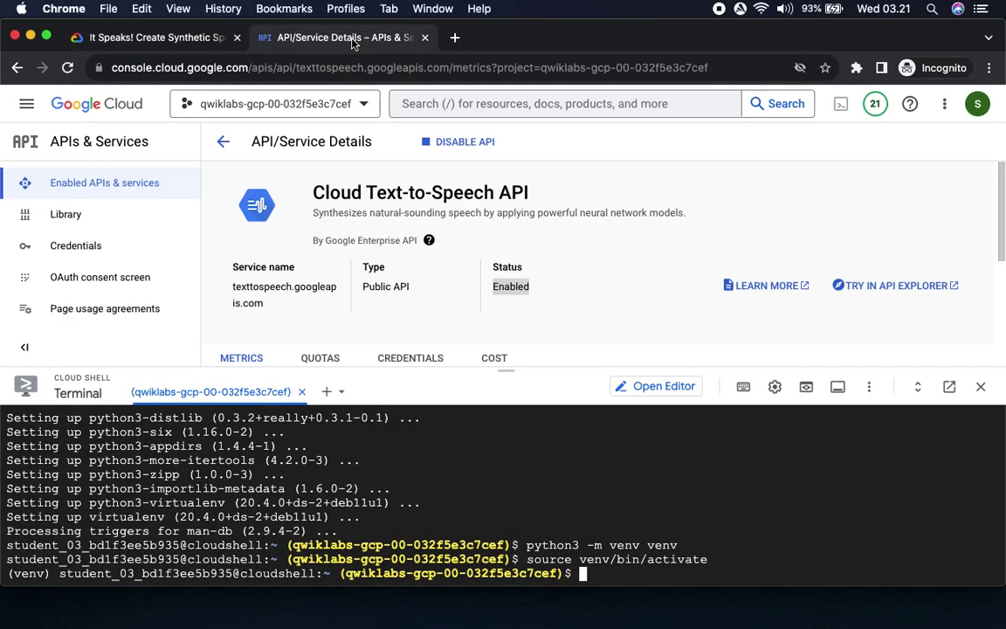
{"action": "key", "text": "super+v"}
{"action": "key", "text": "Return"}
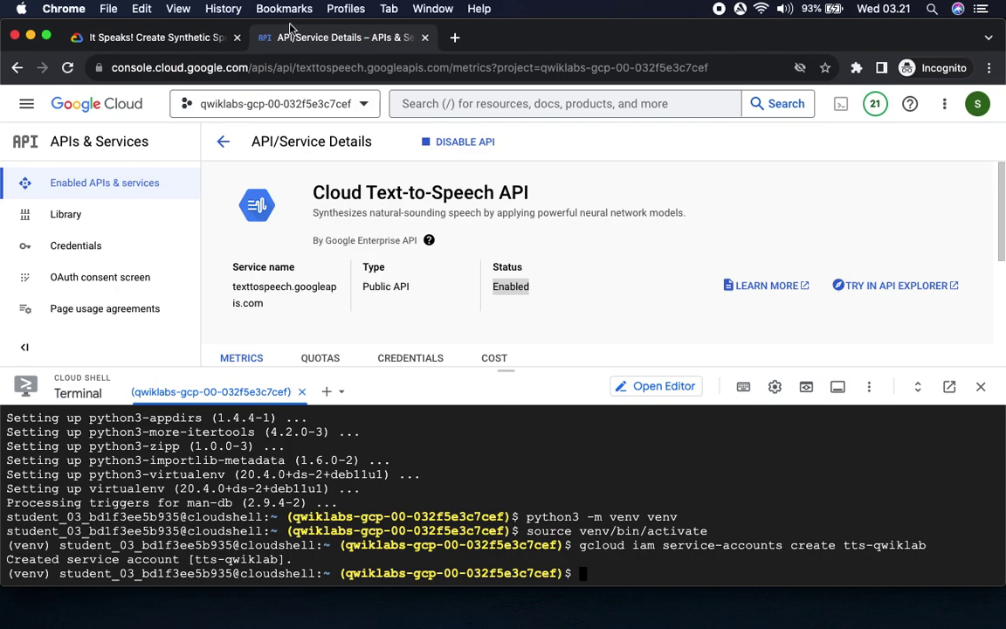
Step: Copy the Task 3 command that generates the service account key file tts-qwiklab.json and run it in Cloud Shell
{"action": "left_click", "coordinate": [148, 37]}
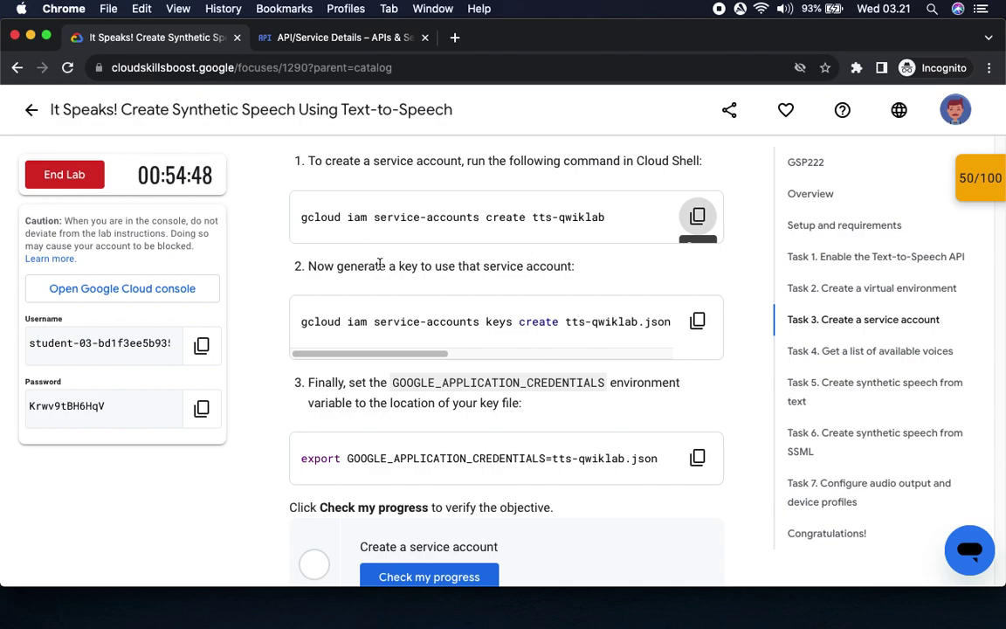
{"action": "left_click", "coordinate": [697, 320]}
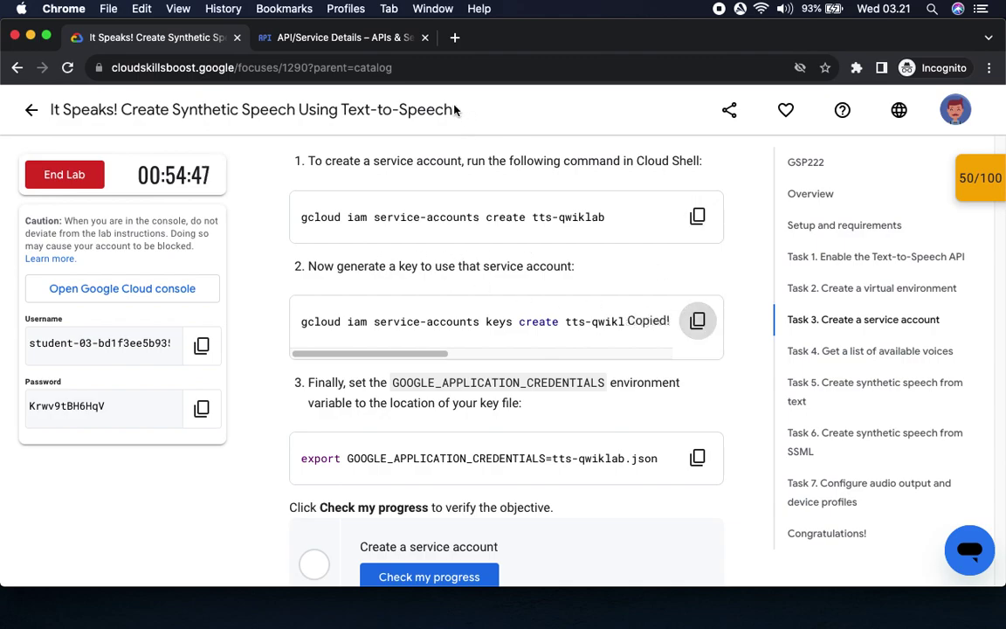
{"action": "left_click", "coordinate": [363, 39]}
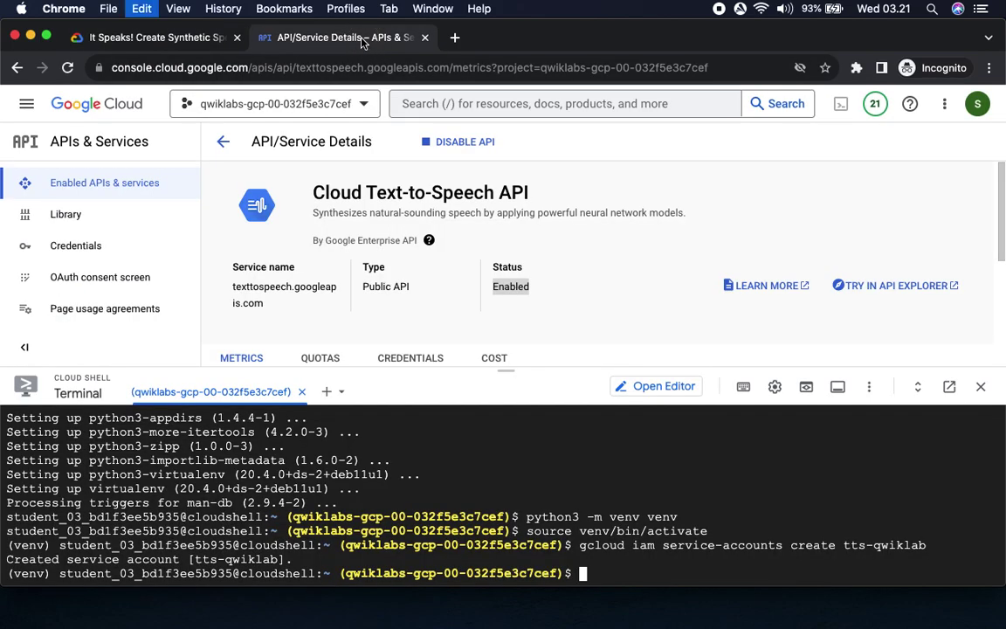
{"action": "key", "text": "super+v"}
{"action": "key", "text": "Return"}
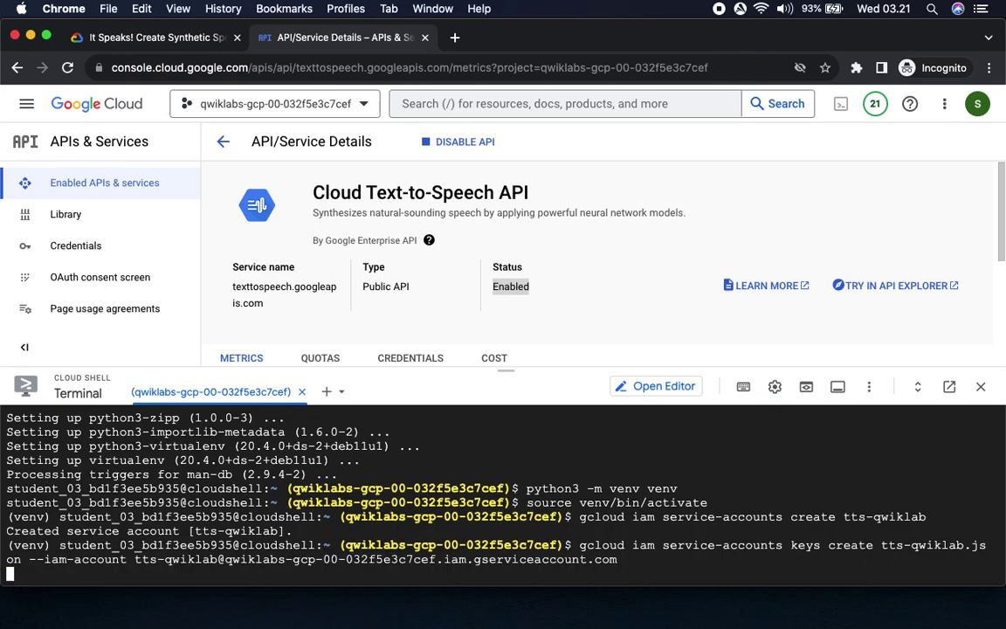